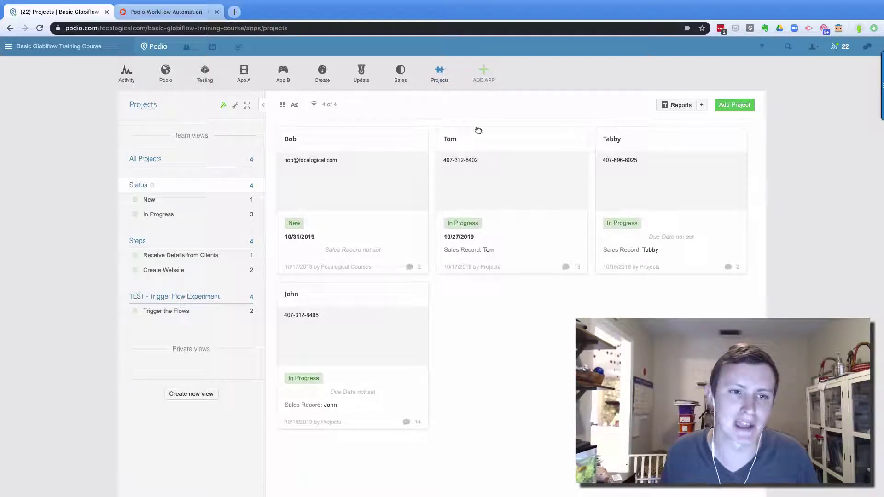
# Make an empty clone of the Projects app.
pyautogui.click(235, 106)
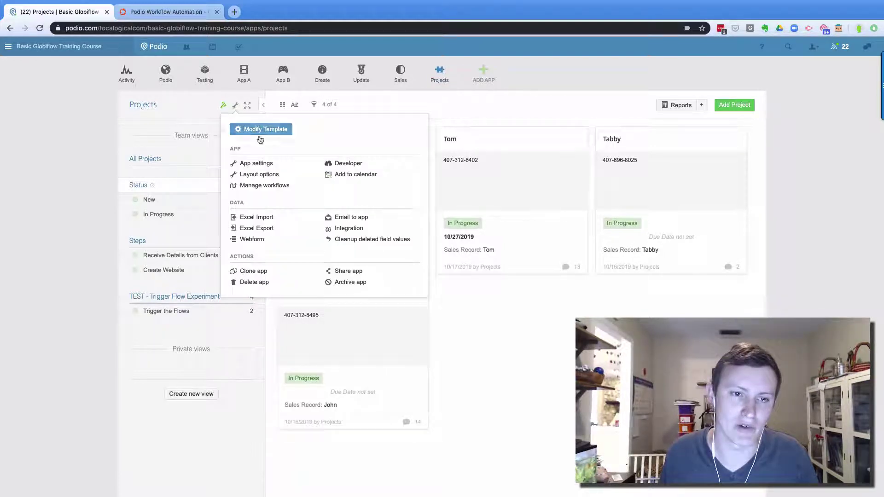
pyautogui.click(251, 164)
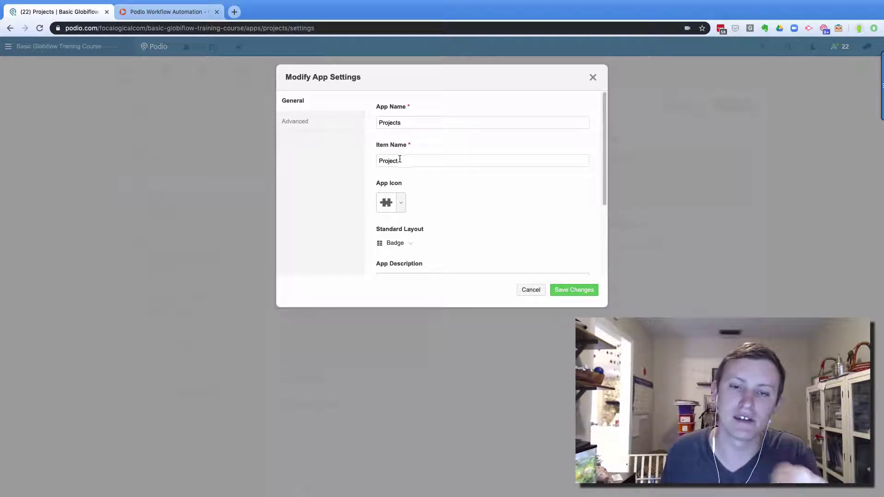
pyautogui.click(538, 291)
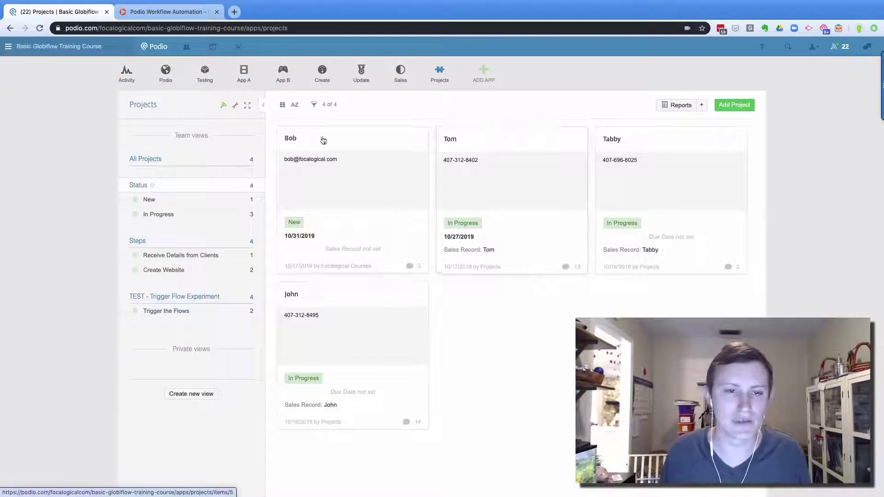
pyautogui.click(234, 106)
pyautogui.click(254, 270)
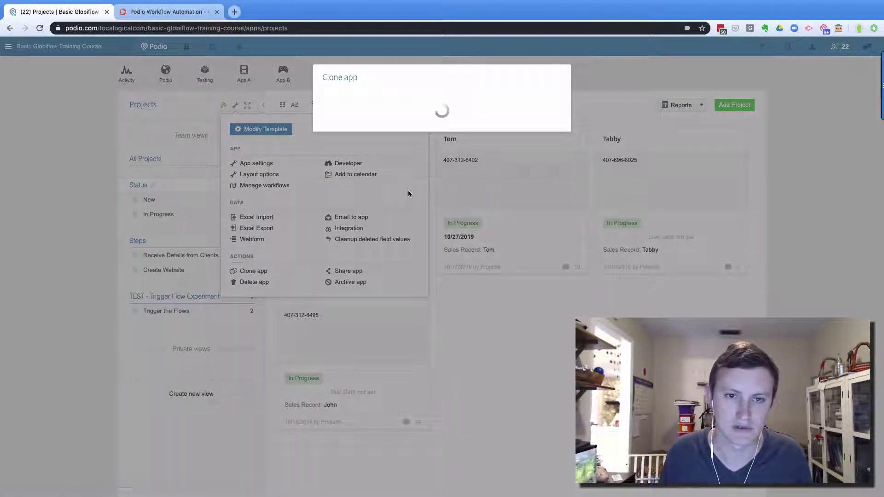
pyautogui.click(545, 158)
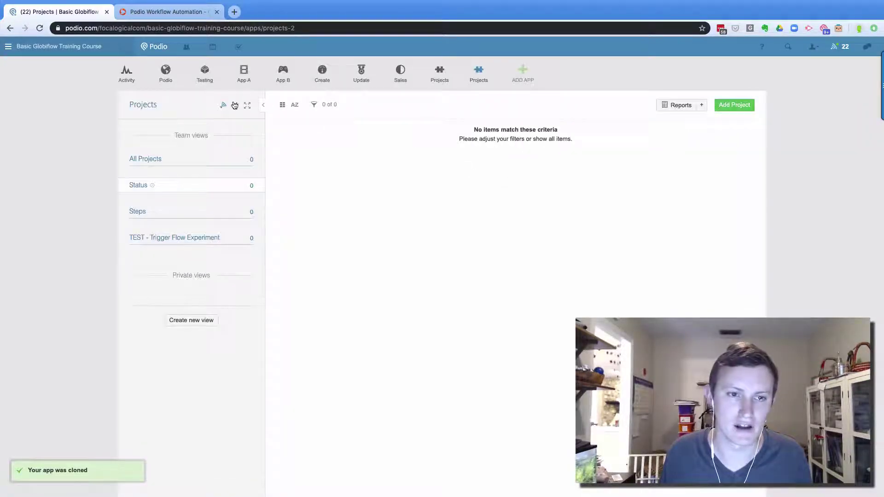
# Rename the copied app to Monkeys in its app settings and save.
pyautogui.click(235, 105)
pyautogui.click(256, 163)
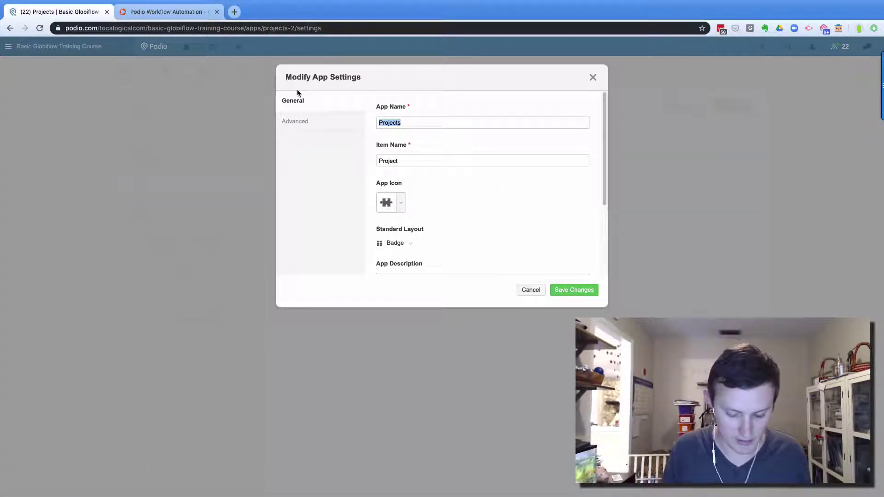
pyautogui.write('Monkeys')
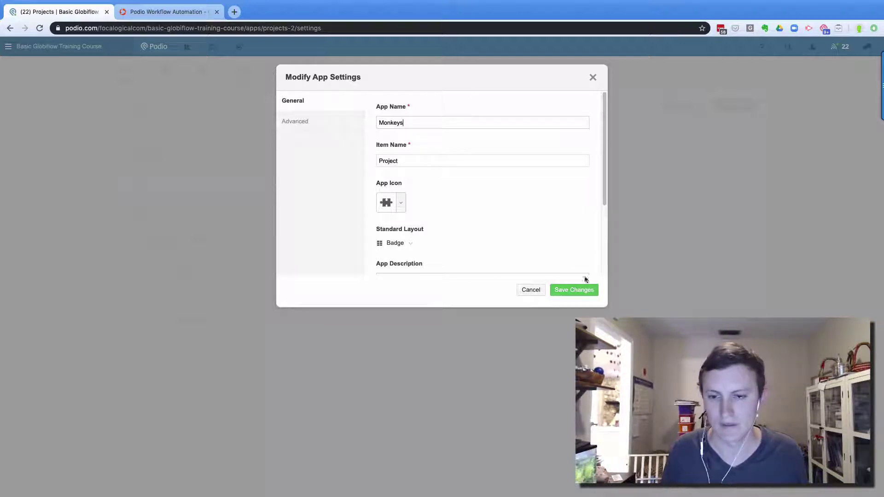
pyautogui.click(583, 290)
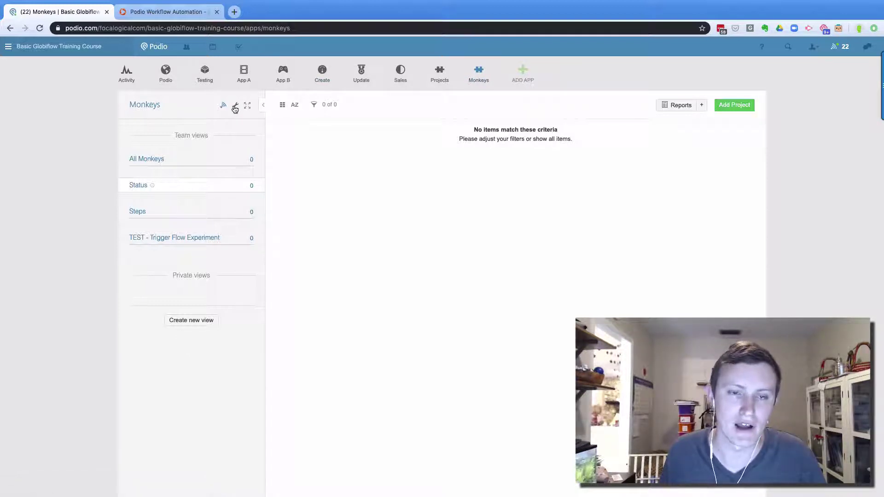
# Check the Monkeys app's Item Name twice, cancel without changes, and return to Projects.
pyautogui.click(235, 106)
pyautogui.click(257, 164)
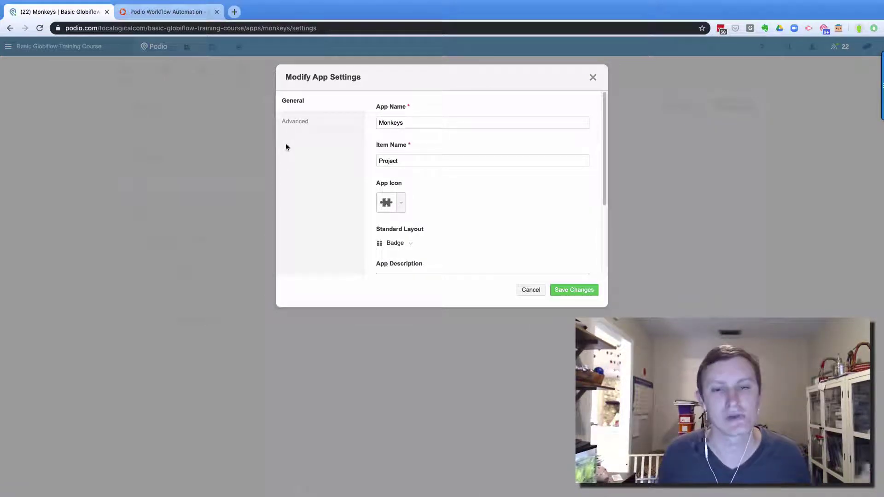
pyautogui.moveTo(417, 166); pyautogui.dragTo(364, 155)
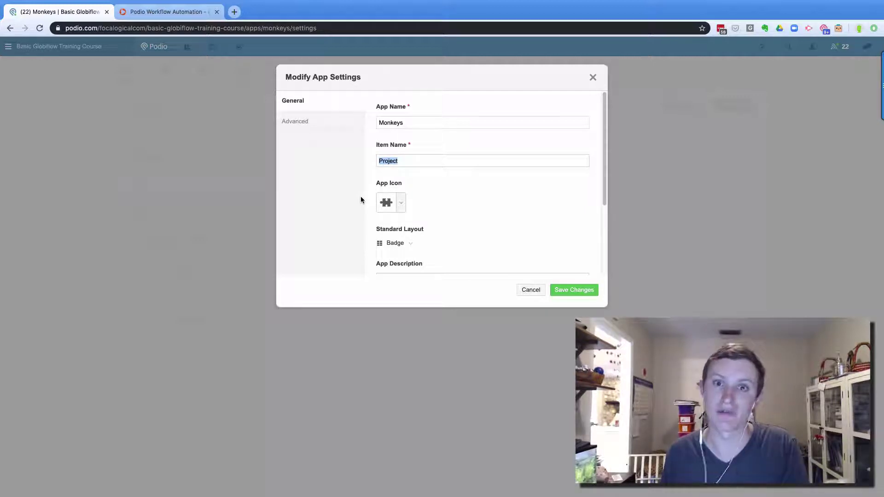
pyautogui.click(531, 290)
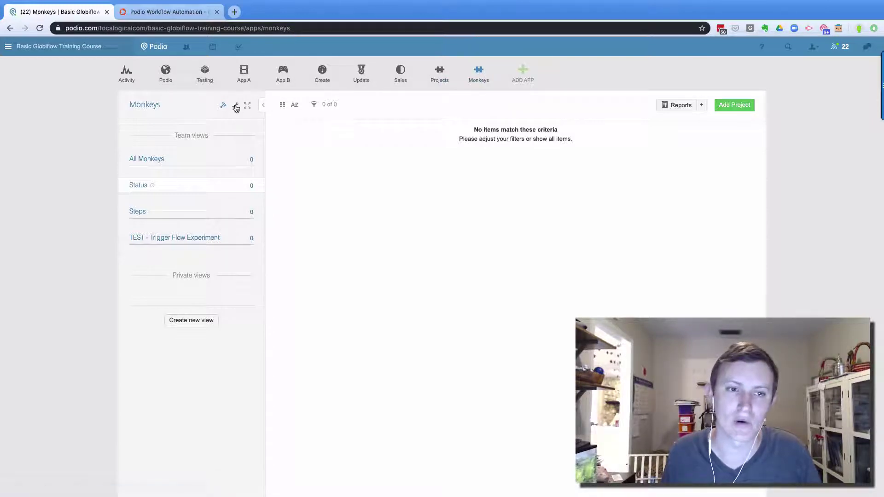
pyautogui.click(235, 105)
pyautogui.click(254, 164)
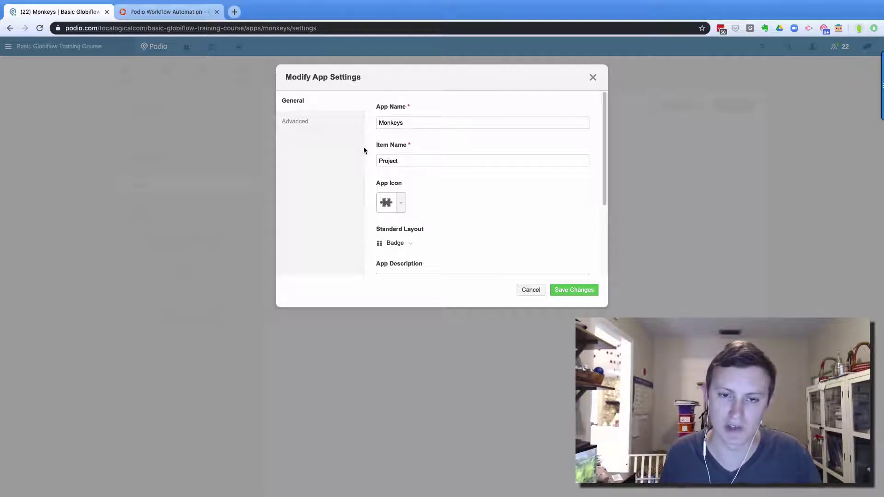
pyautogui.click(534, 291)
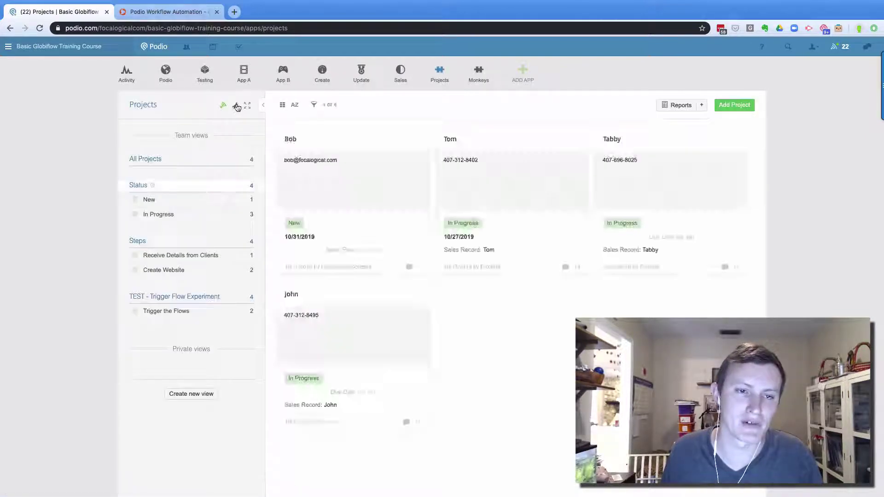
# Change the Projects app's Standard Layout from Badge to Table, leaving the descriptions empty.
pyautogui.click(235, 105)
pyautogui.click(254, 164)
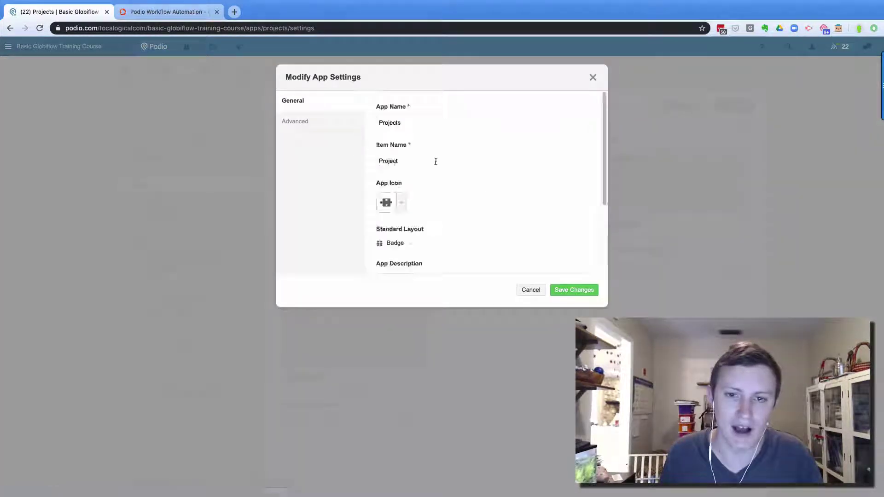
pyautogui.scroll(-2, 414, 235)
pyautogui.click(411, 195)
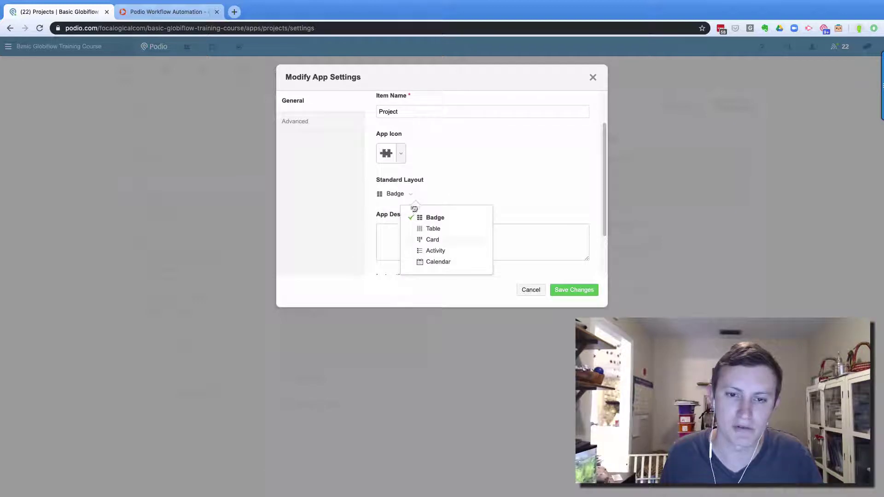
pyautogui.click(426, 228)
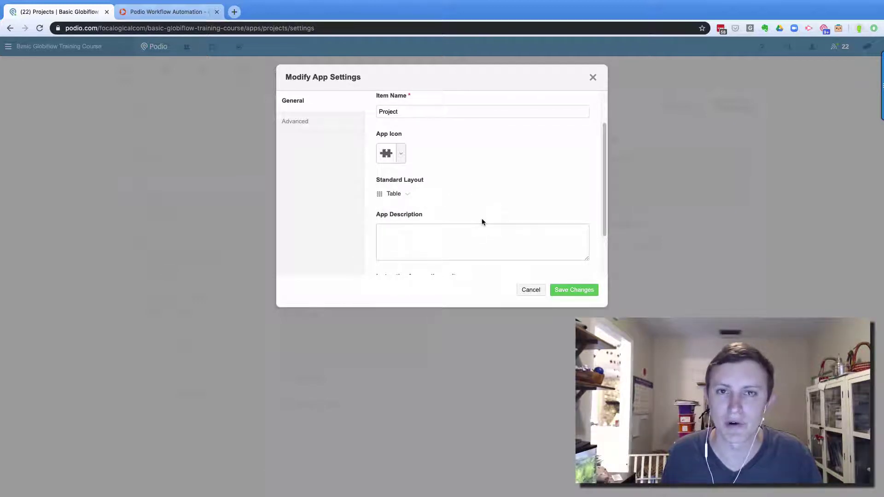
pyautogui.scroll(-2, 479, 216)
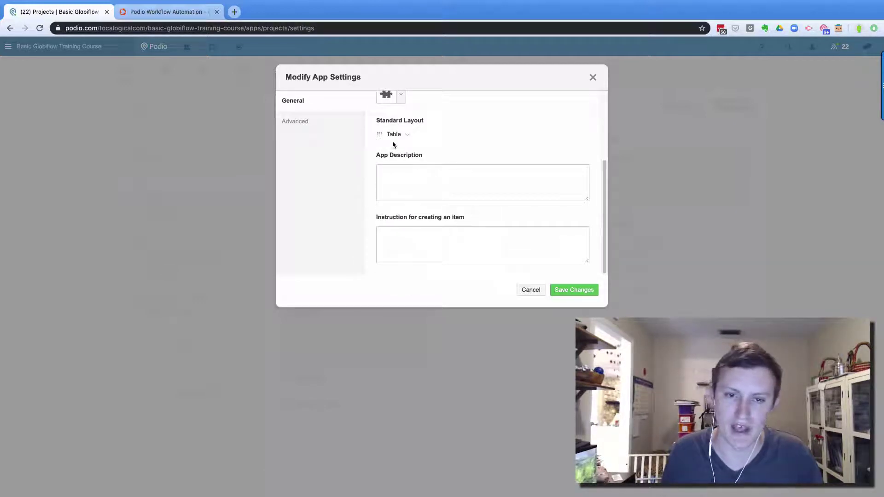
pyautogui.click(406, 235)
pyautogui.click(440, 177)
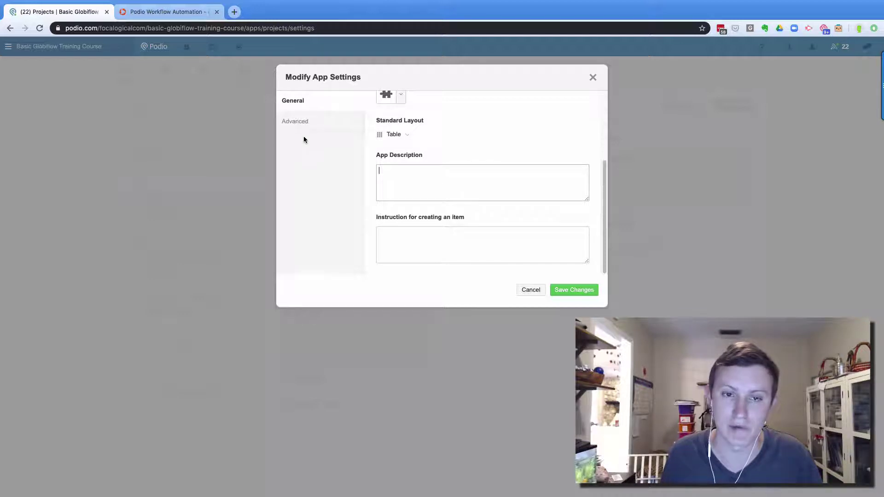
# Leave the Advanced restrictions unchecked, including disable comments, and save the Projects settings.
pyautogui.click(343, 132)
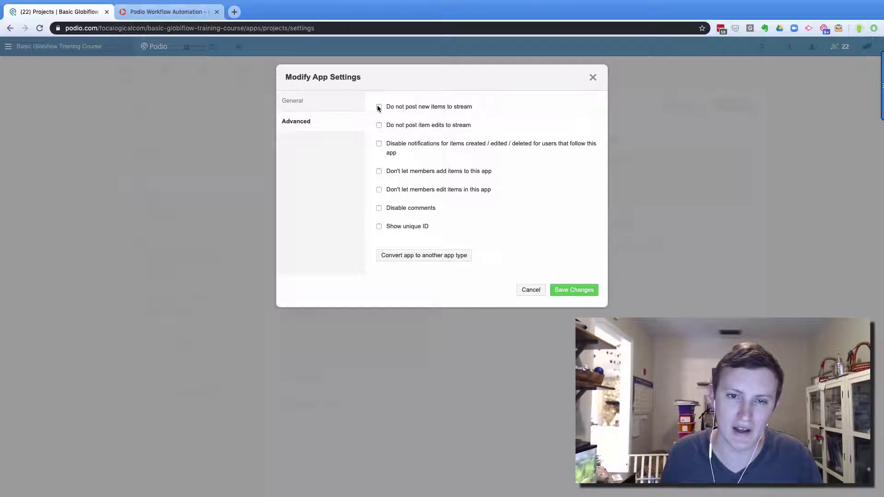
pyautogui.click(378, 143)
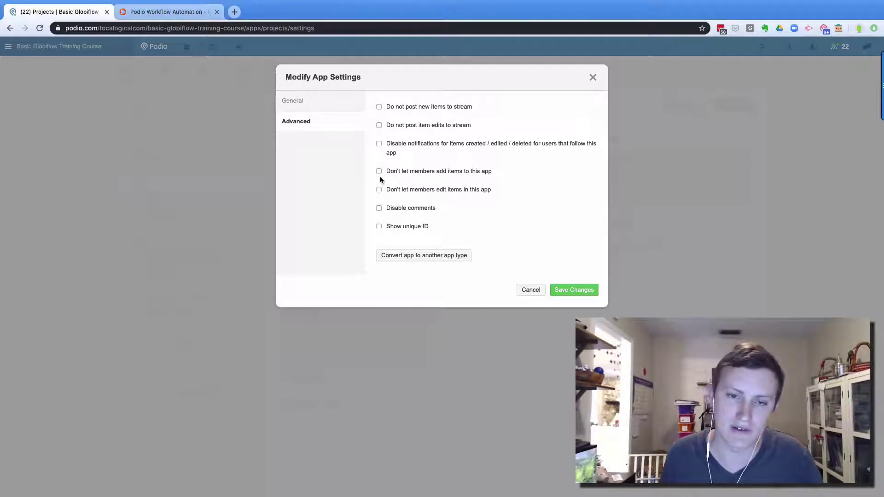
pyautogui.click(378, 208)
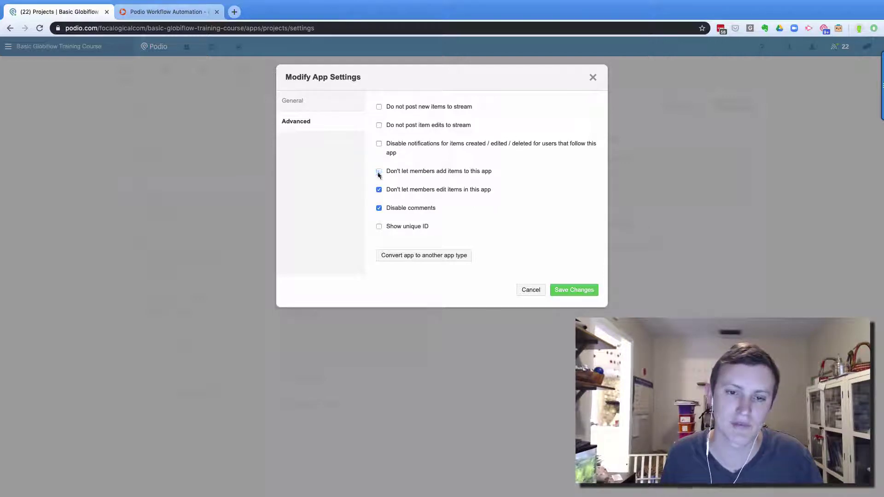
pyautogui.click(379, 208)
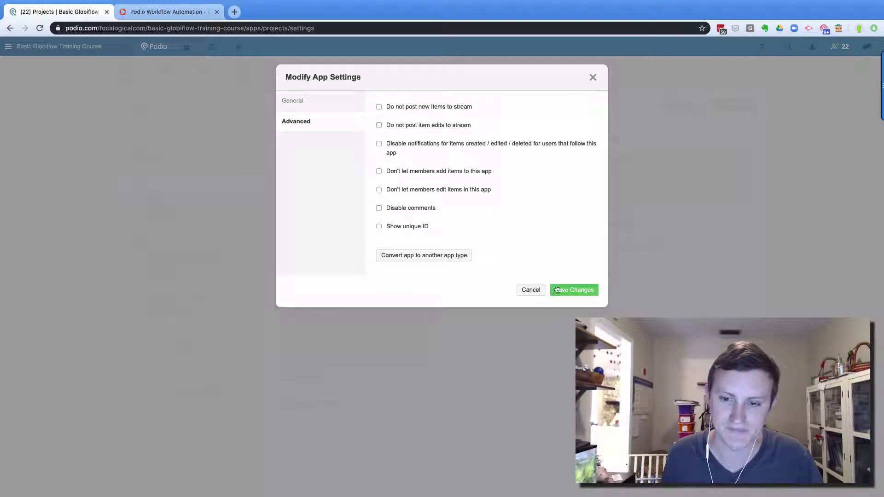
pyautogui.click(575, 290)
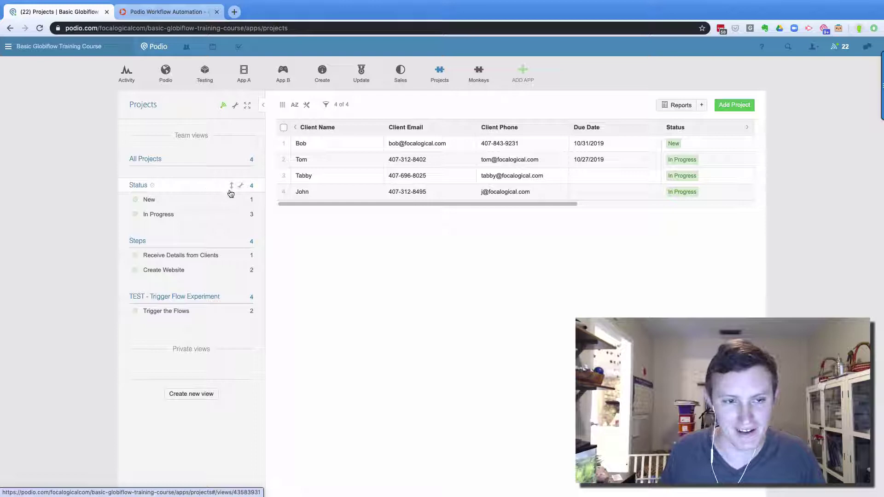
# Delete the TEST - Trigger Flow Experiment, Steps and Status team views, then show All Projects.
pyautogui.click(242, 297)
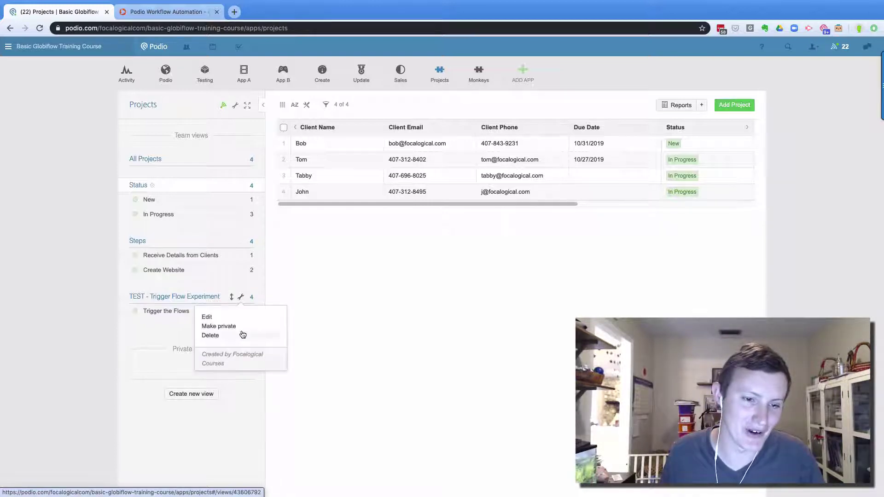
pyautogui.click(228, 337)
pyautogui.click(312, 147)
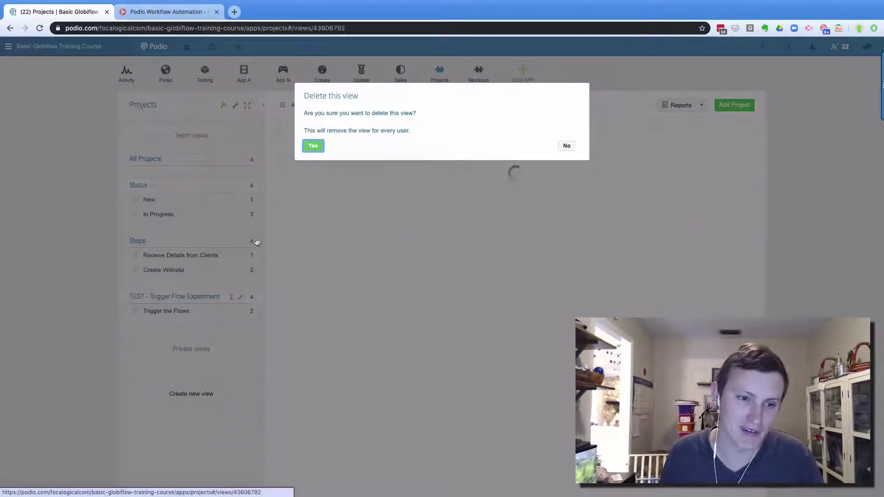
pyautogui.click(241, 241)
pyautogui.click(214, 280)
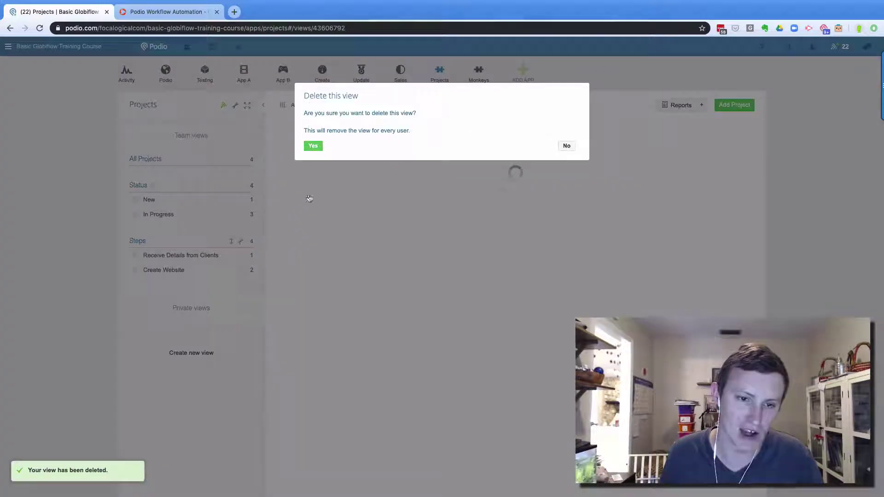
pyautogui.click(312, 146)
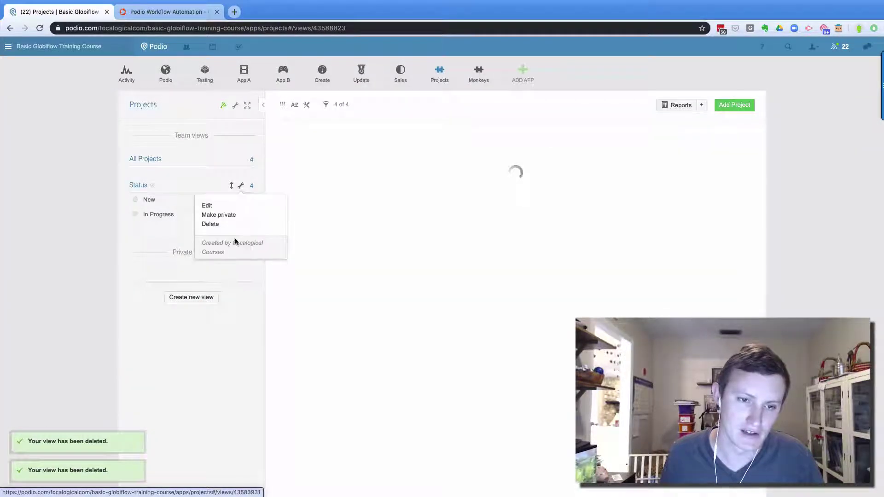
pyautogui.click(210, 224)
pyautogui.click(312, 146)
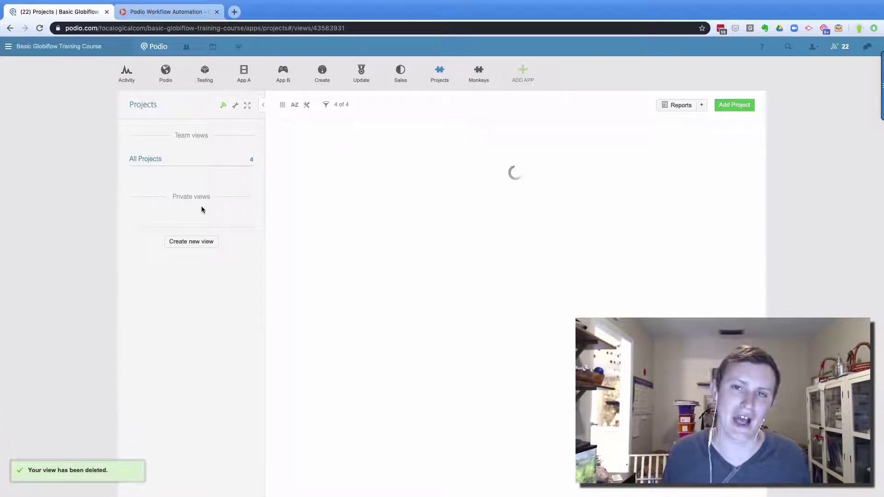
pyautogui.click(242, 160)
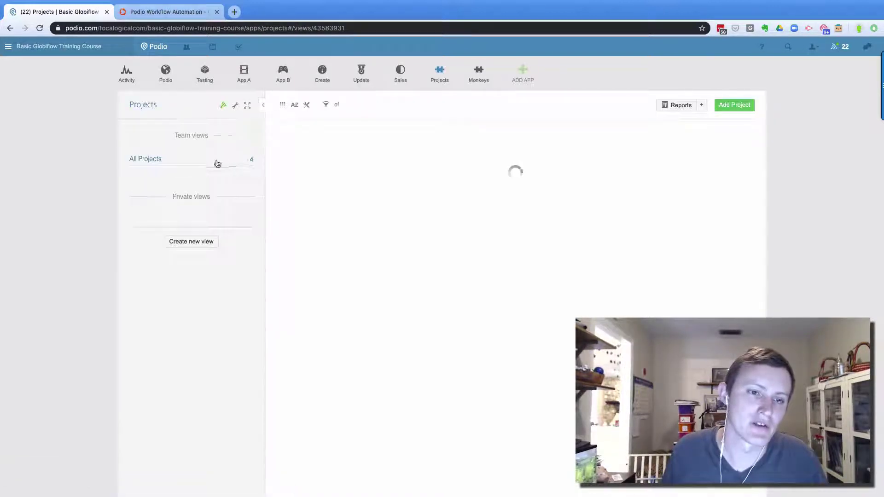
# In All Projects, add a Status filter for Not set, New and In Progress.
pyautogui.click(199, 161)
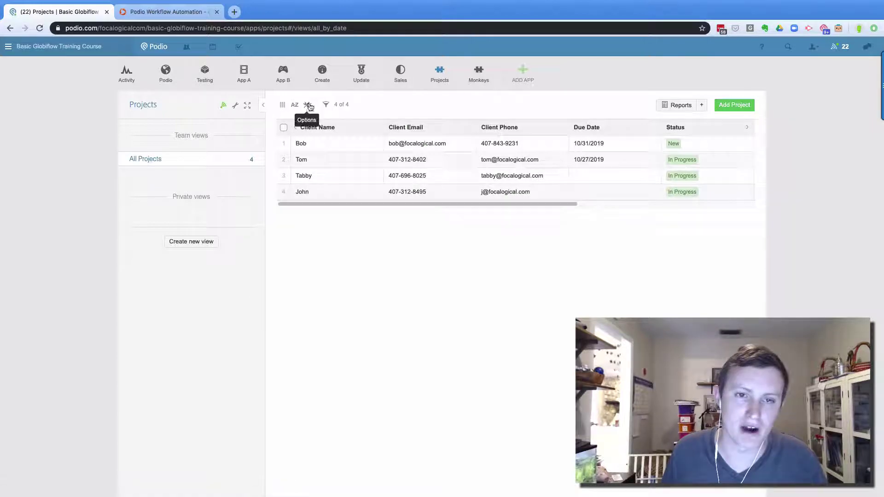
pyautogui.click(326, 105)
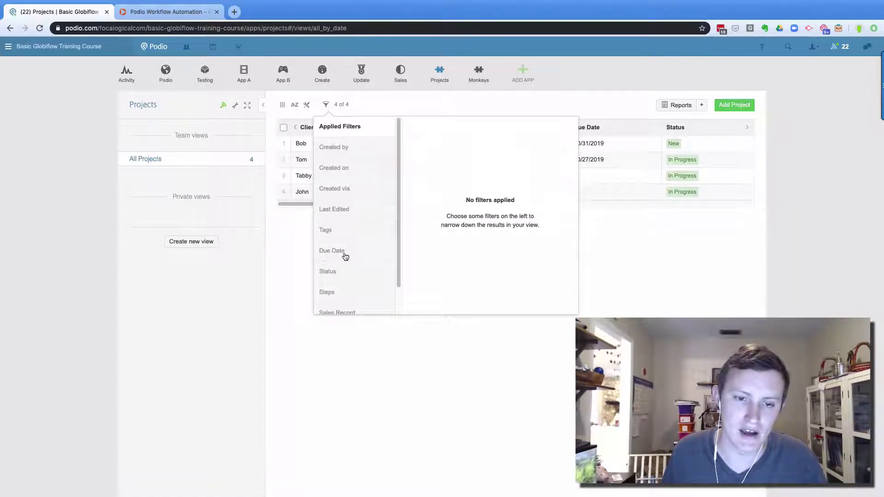
pyautogui.scroll(-1, 343, 256)
pyautogui.click(387, 244)
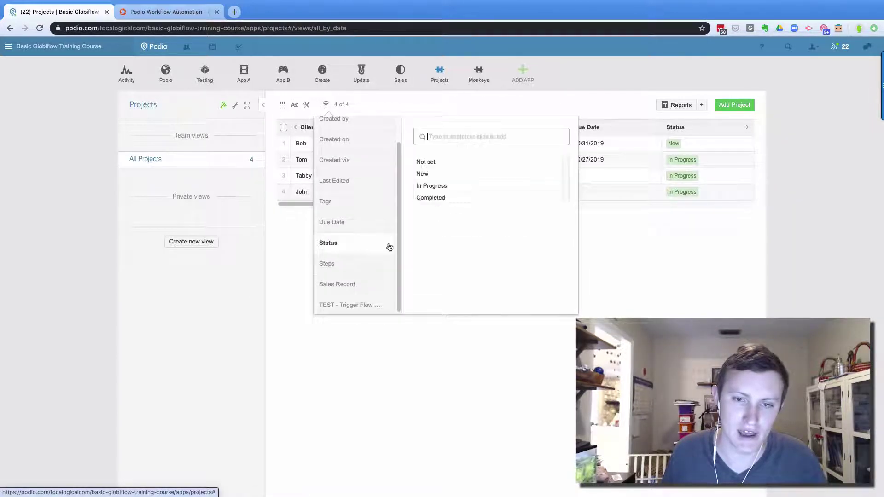
pyautogui.click(424, 161)
pyautogui.click(424, 179)
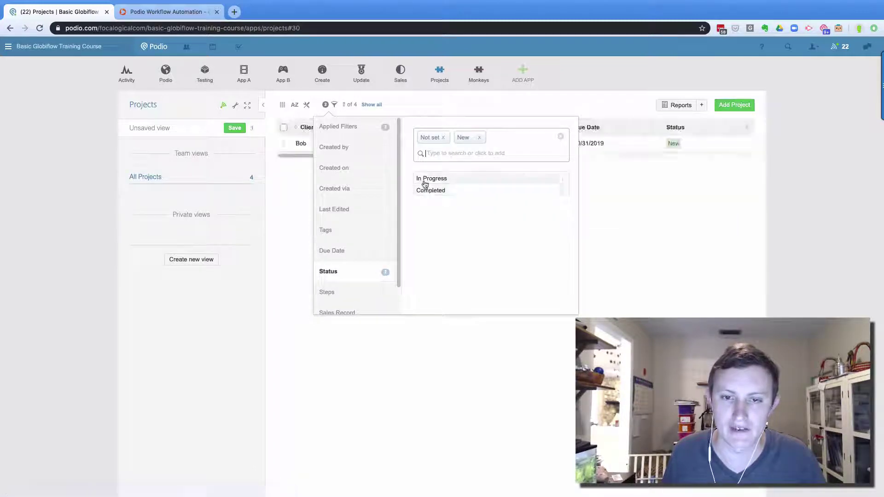
pyautogui.click(425, 180)
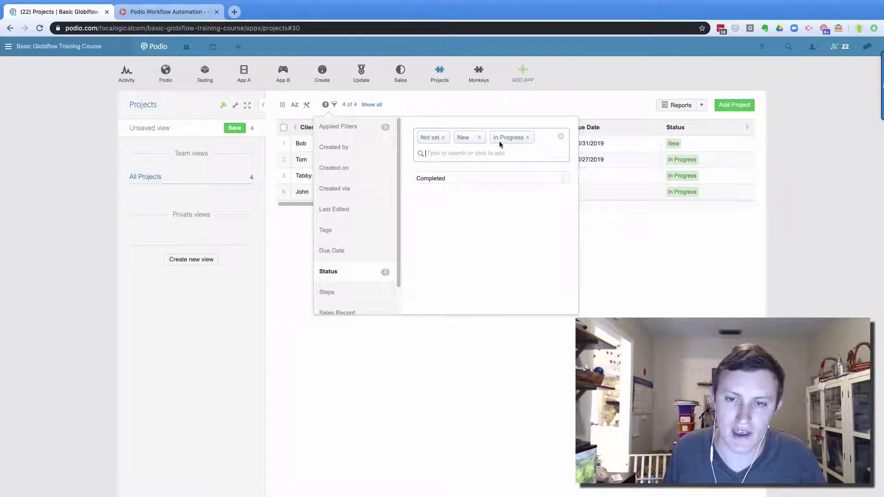
# Hide the Client Email and Client Phone columns in the Projects table.
pyautogui.click(304, 118)
pyautogui.hscroll(3, 531, 156)
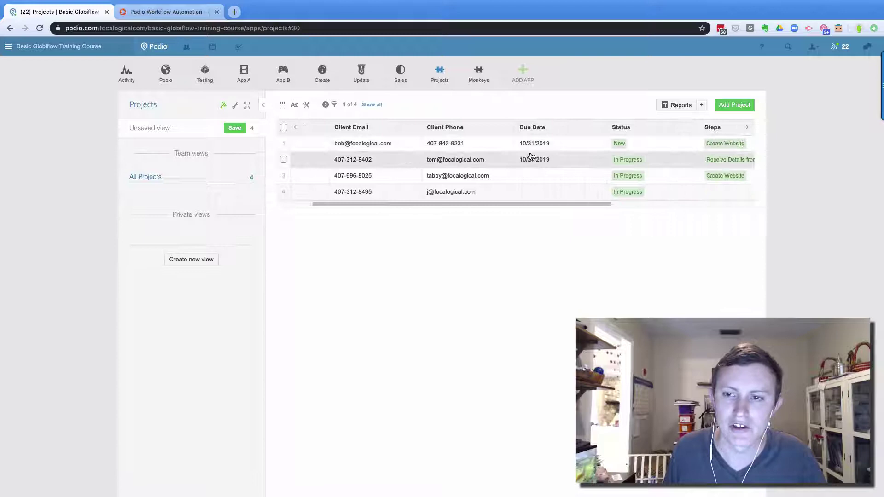
pyautogui.hscroll(5, 531, 157)
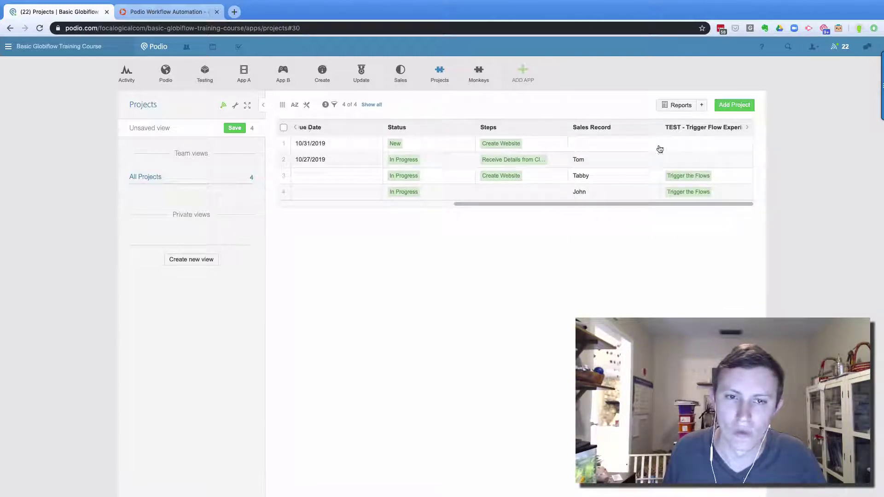
pyautogui.moveTo(606, 204); pyautogui.dragTo(399, 203)
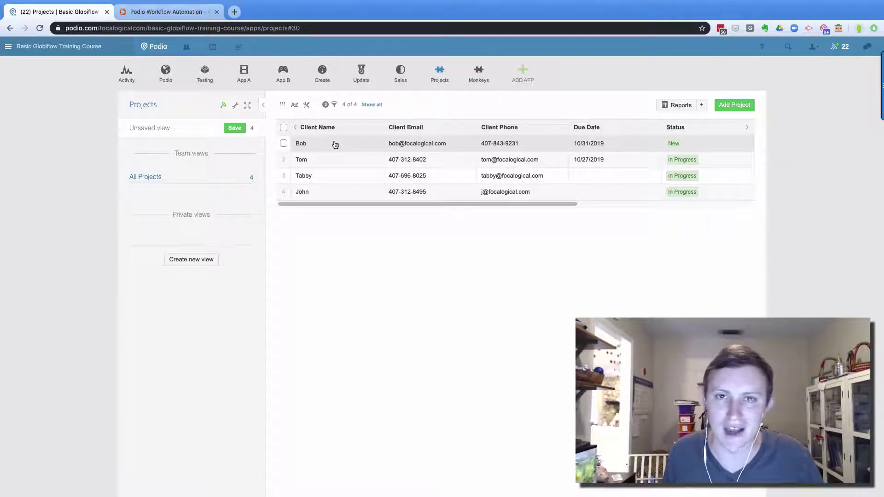
pyautogui.click(308, 106)
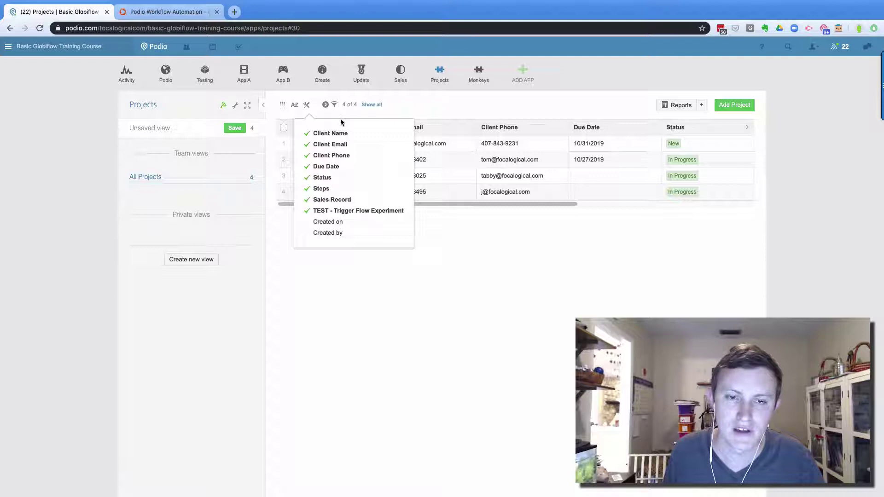
pyautogui.click(331, 145)
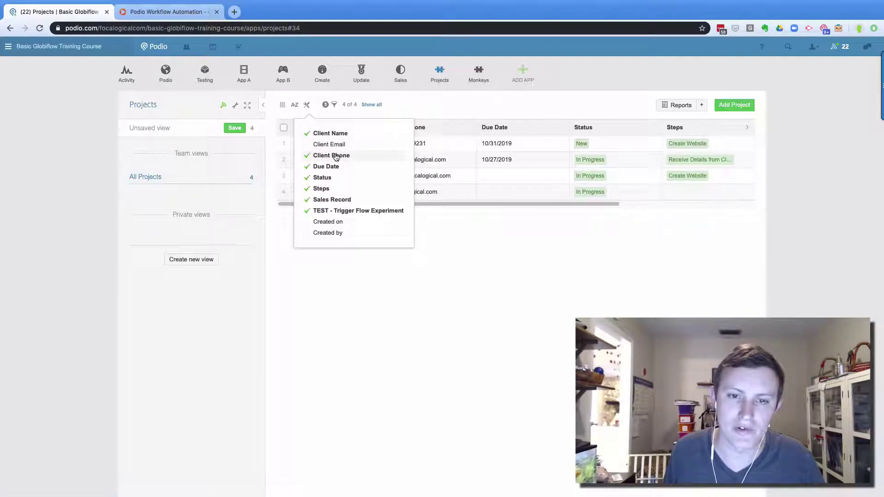
pyautogui.click(336, 156)
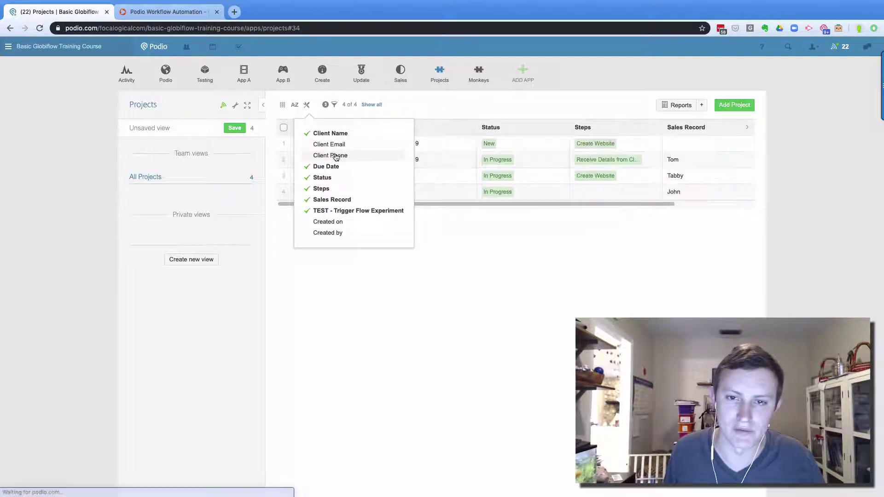
pyautogui.click(424, 114)
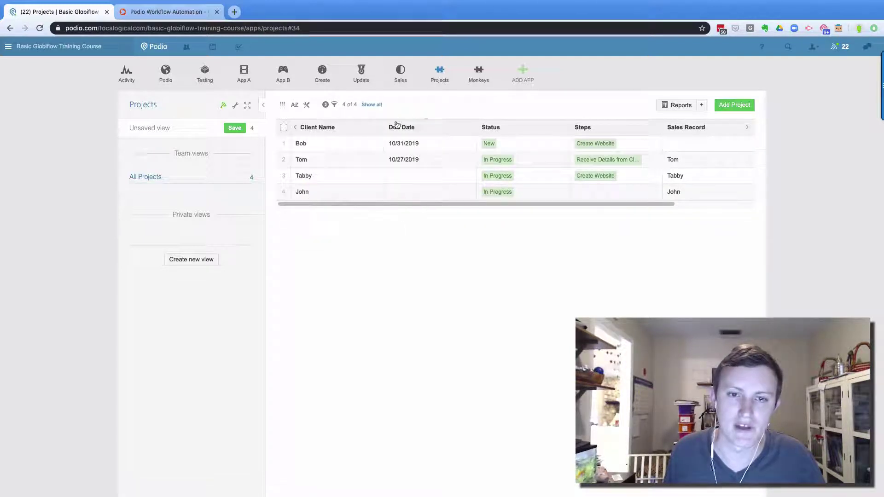
# Also hide the Sales Record and TEST - Trigger Flow Experiment columns.
pyautogui.click(307, 105)
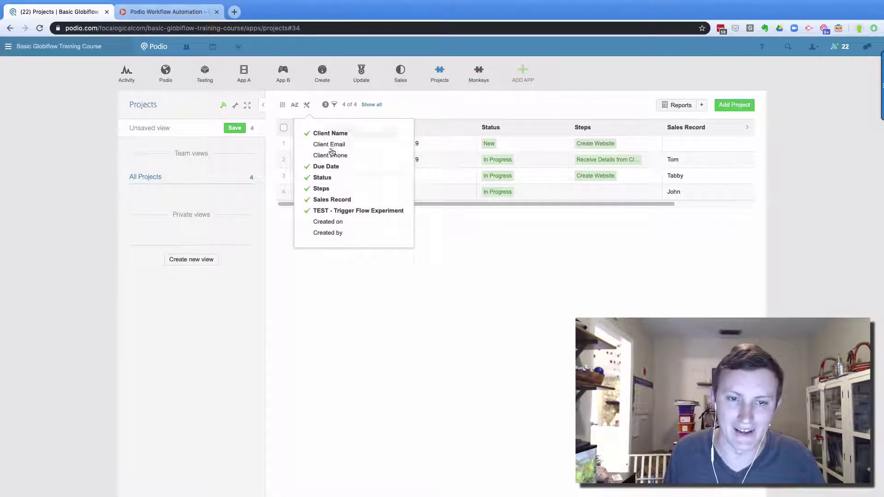
pyautogui.click(327, 201)
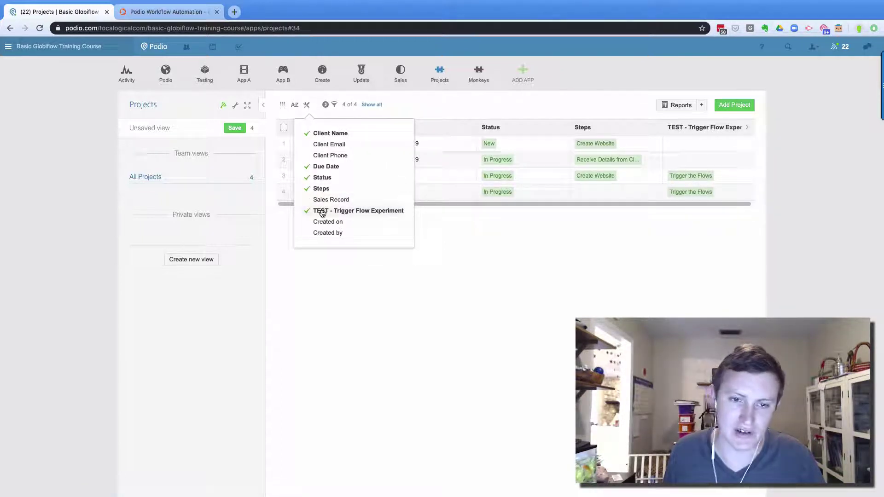
pyautogui.click(322, 212)
pyautogui.click(411, 111)
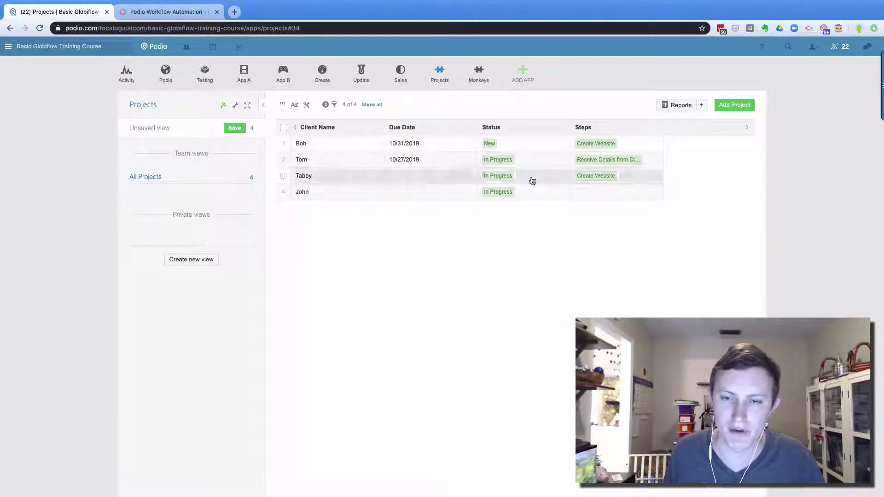
# Save the table as an Active Projects team view split by Status.
pyautogui.click(235, 127)
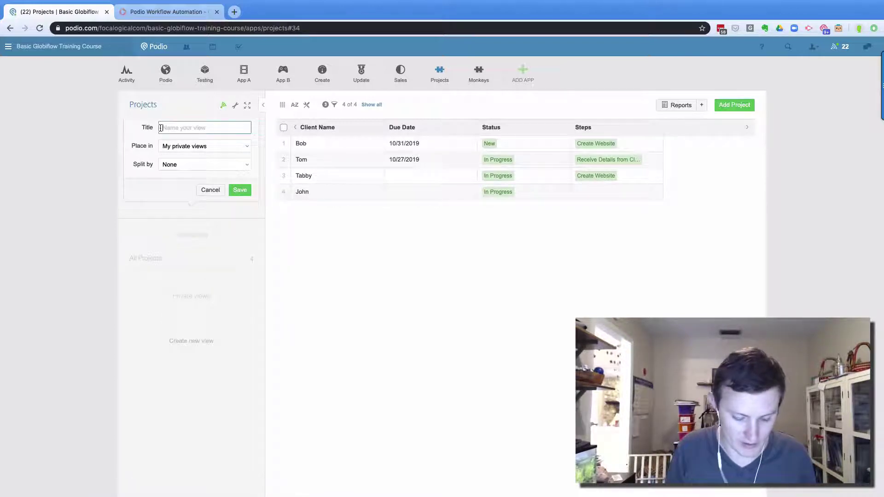
pyautogui.write('Active Projects')
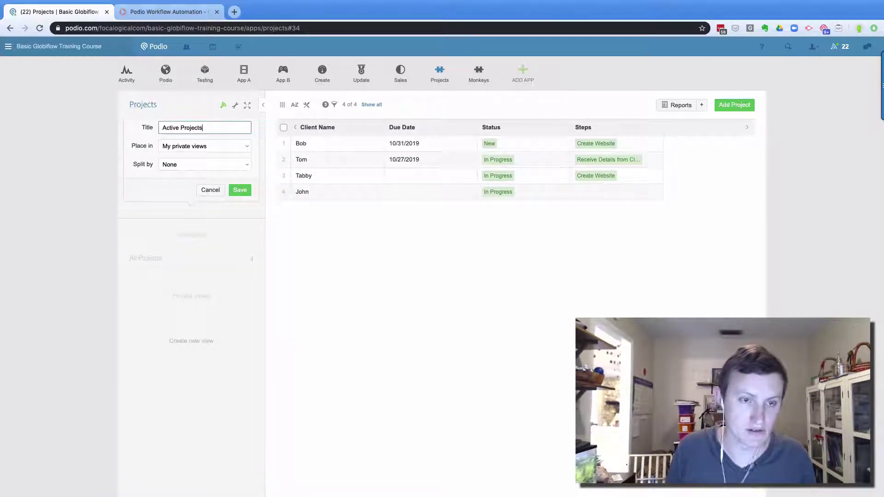
pyautogui.click(181, 146)
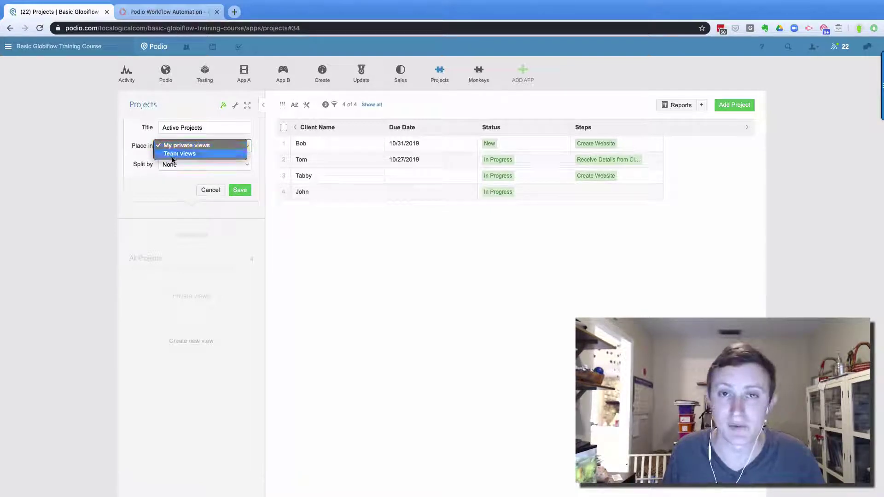
pyautogui.click(169, 153)
pyautogui.click(187, 165)
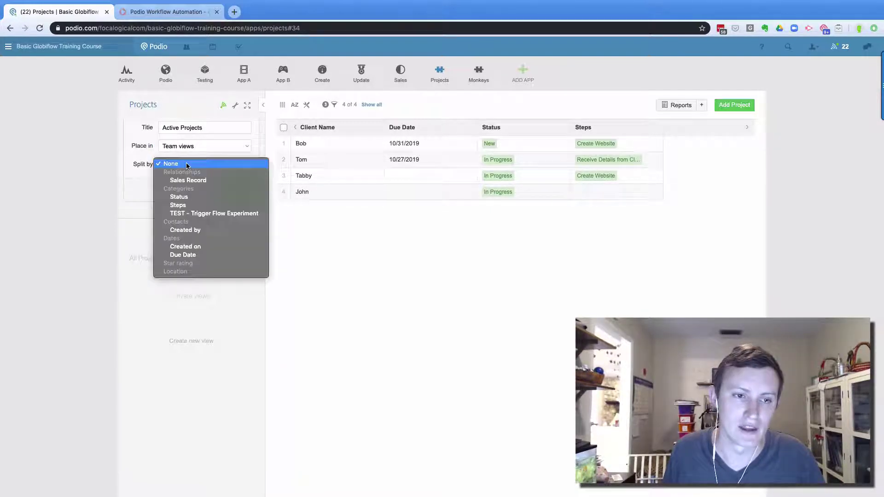
pyautogui.click(195, 201)
pyautogui.click(238, 190)
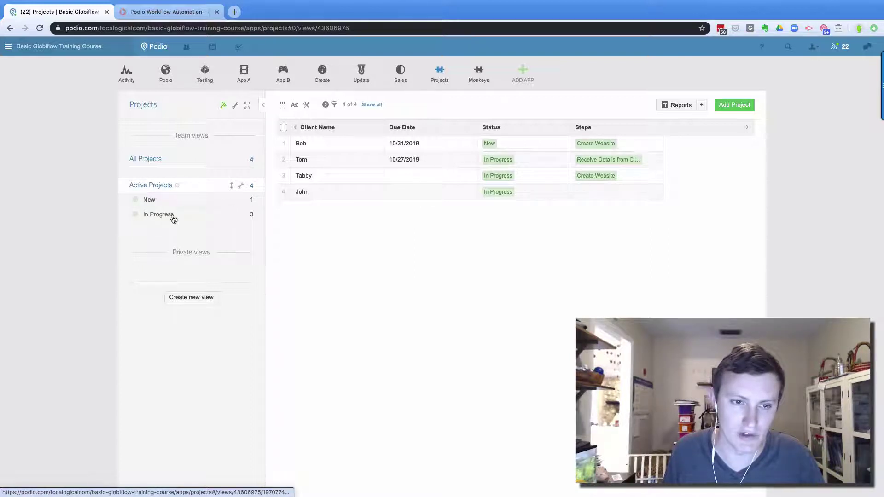
# Check the New and In Progress groups of the Active Projects view.
pyautogui.click(154, 201)
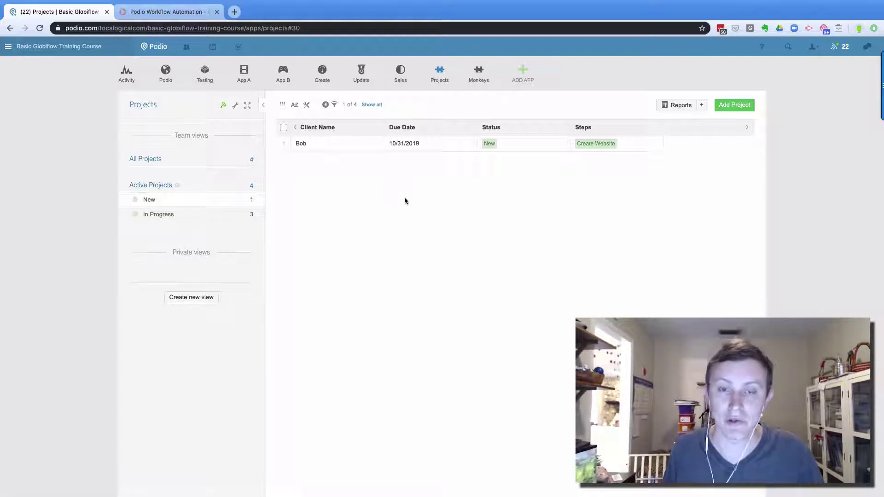
pyautogui.click(189, 215)
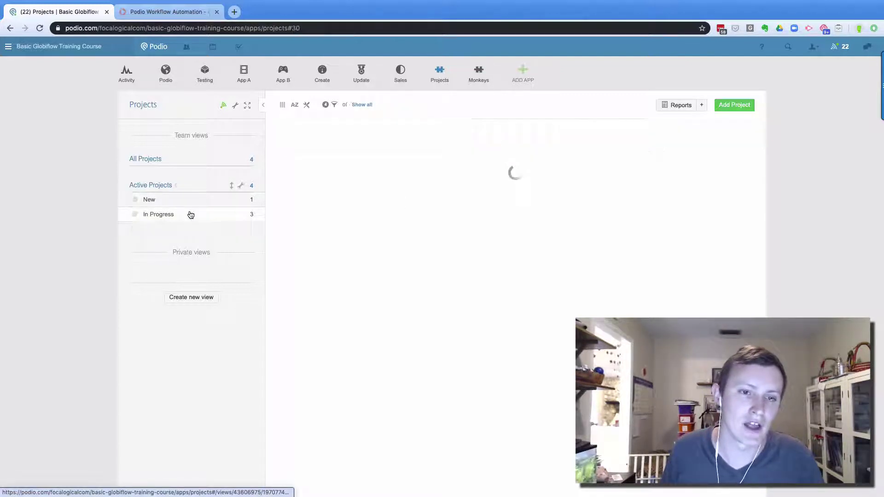
pyautogui.moveTo(178, 188)
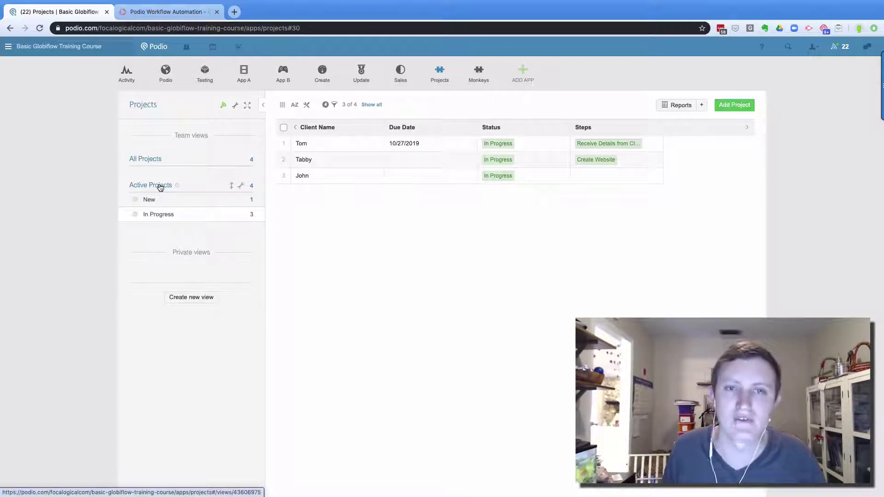
# Filter All Projects by Steps: Get Client Approval, Receive Details from Clients, Create Images, Create Website.
pyautogui.click(169, 161)
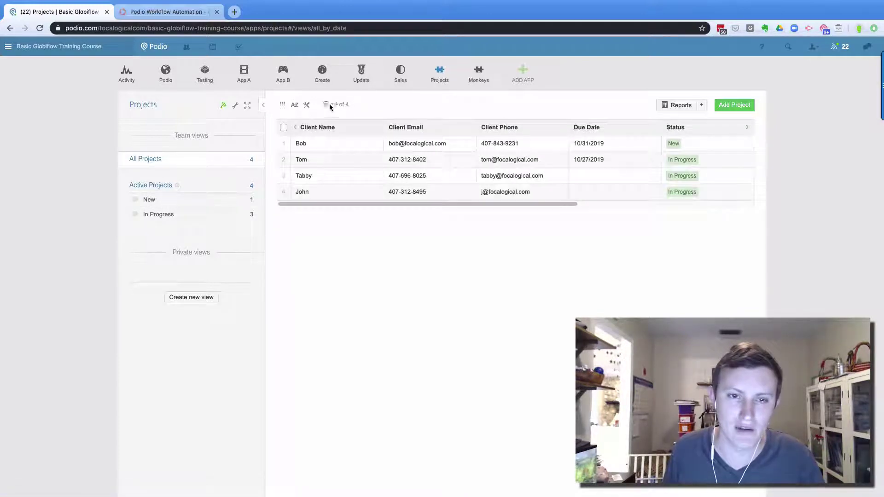
pyautogui.click(329, 104)
pyautogui.click(354, 292)
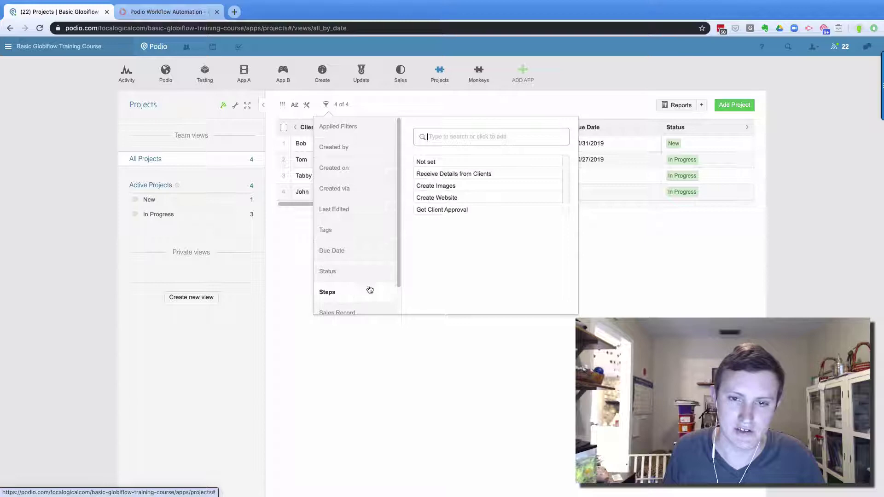
pyautogui.click(422, 209)
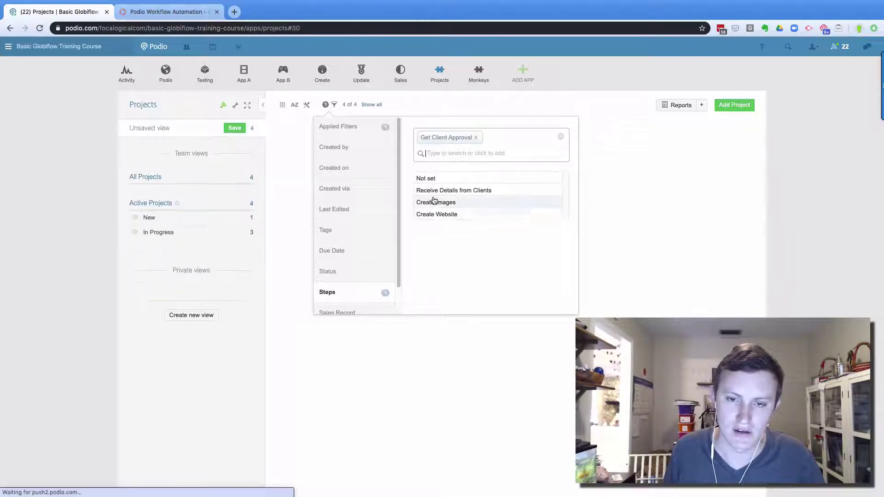
pyautogui.click(426, 189)
pyautogui.click(435, 207)
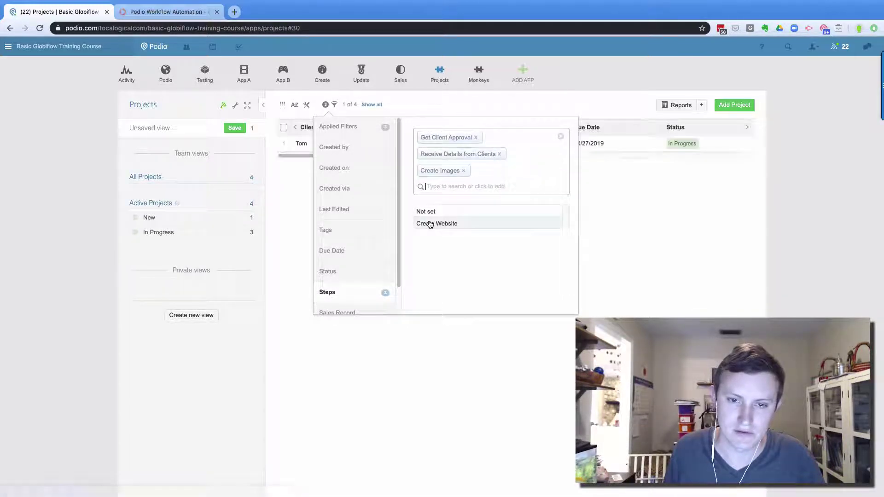
pyautogui.click(437, 223)
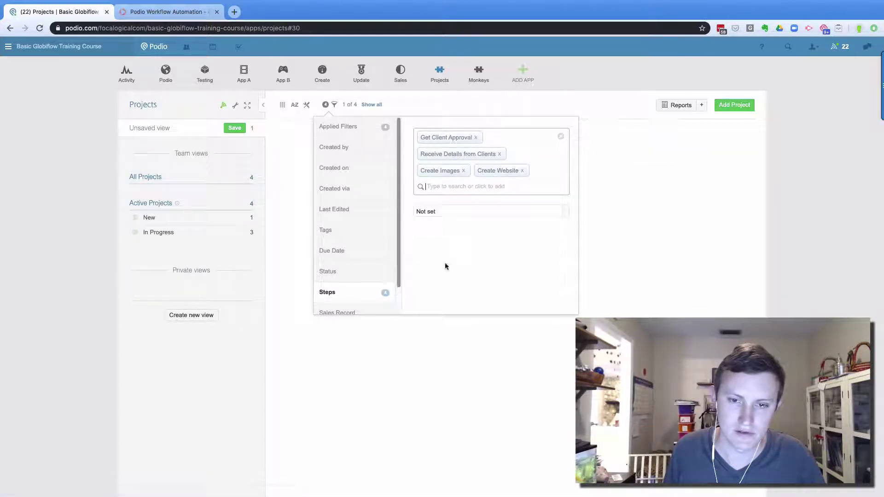
# Save the filtered table as a team view titled Steps, split by Steps.
pyautogui.click(237, 128)
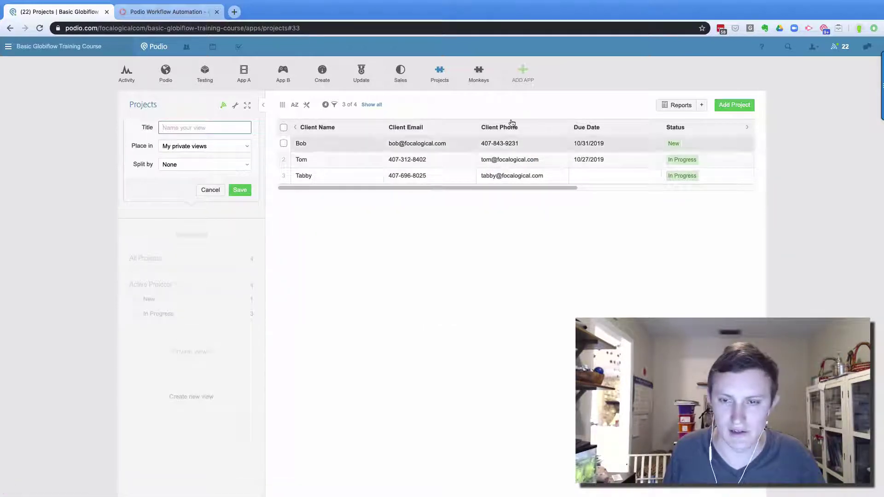
pyautogui.click(194, 147)
pyautogui.click(195, 155)
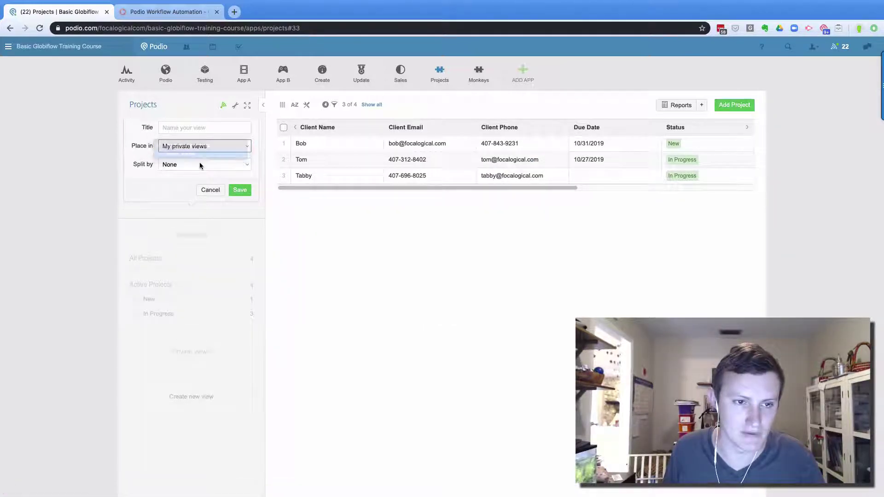
pyautogui.click(199, 165)
pyautogui.click(187, 205)
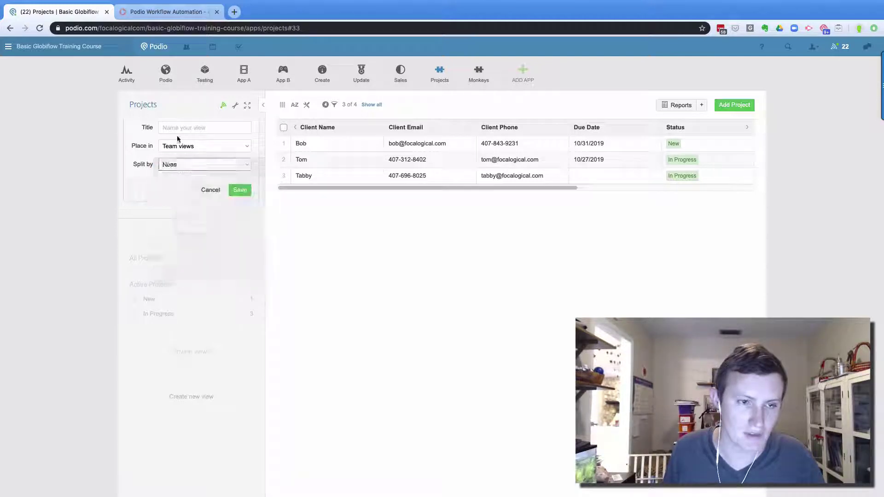
pyautogui.click(176, 130)
pyautogui.write('Steps')
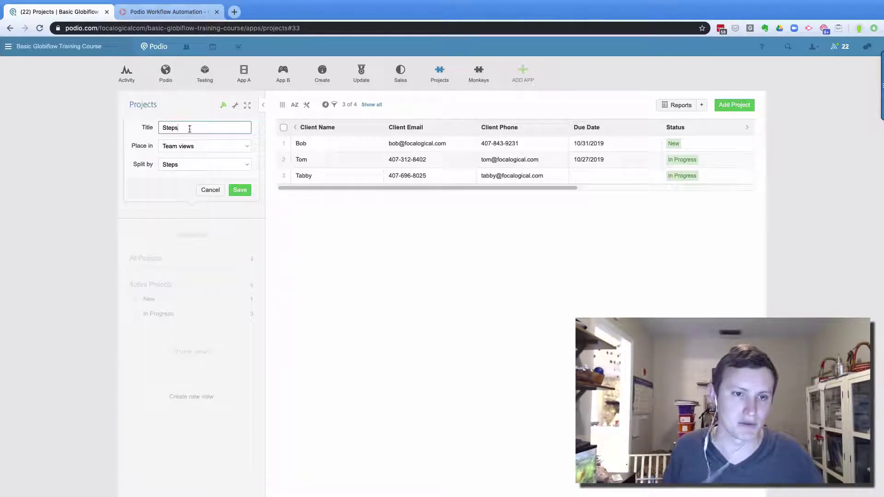
pyautogui.click(239, 190)
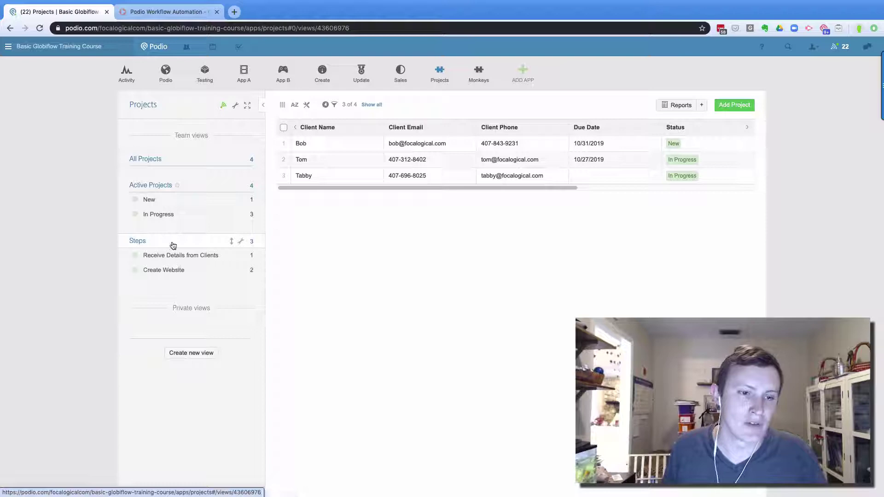
pyautogui.moveTo(220, 242); pyautogui.dragTo(214, 191)
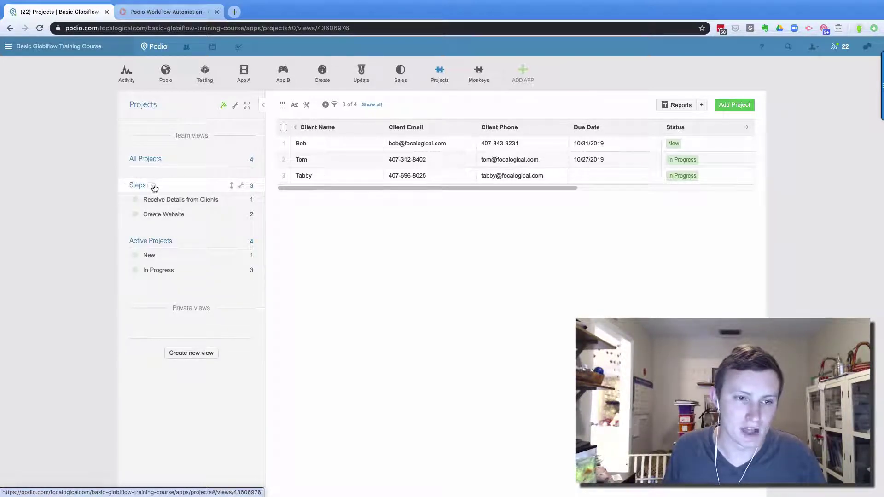
pyautogui.moveTo(152, 187)
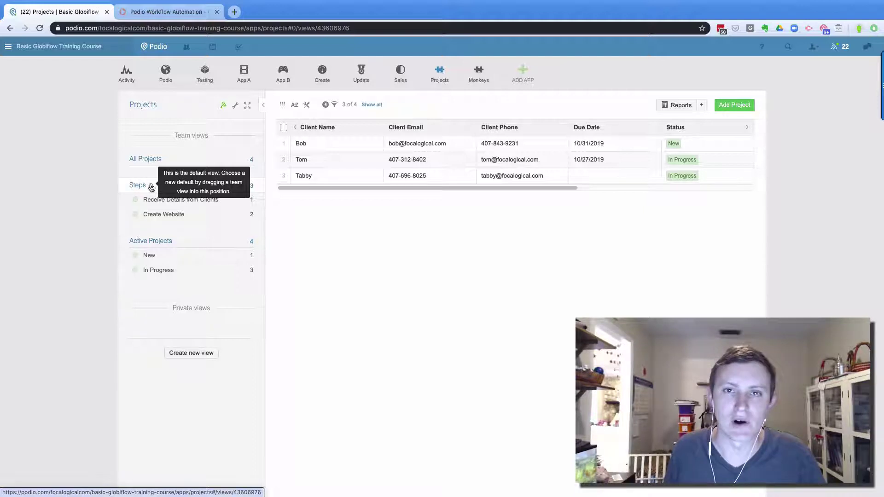
pyautogui.moveTo(199, 189); pyautogui.dragTo(208, 267)
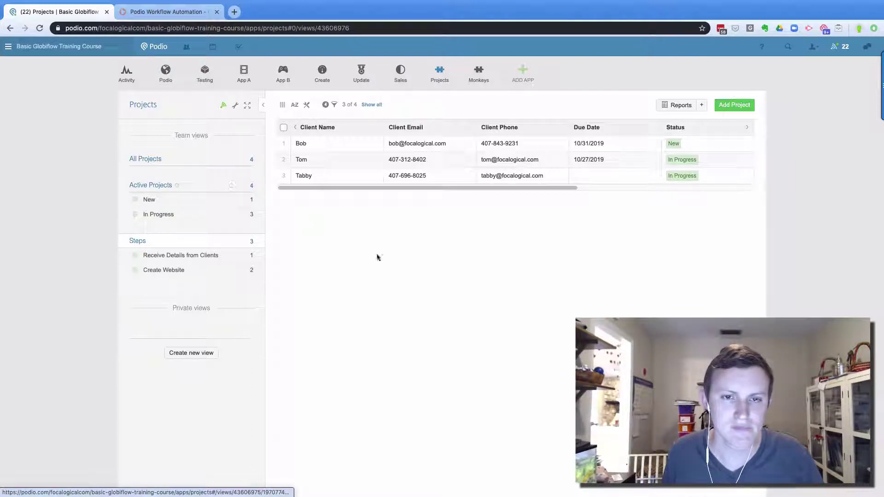
# Sort the Active Projects view by Created on, oldest first.
pyautogui.click(203, 186)
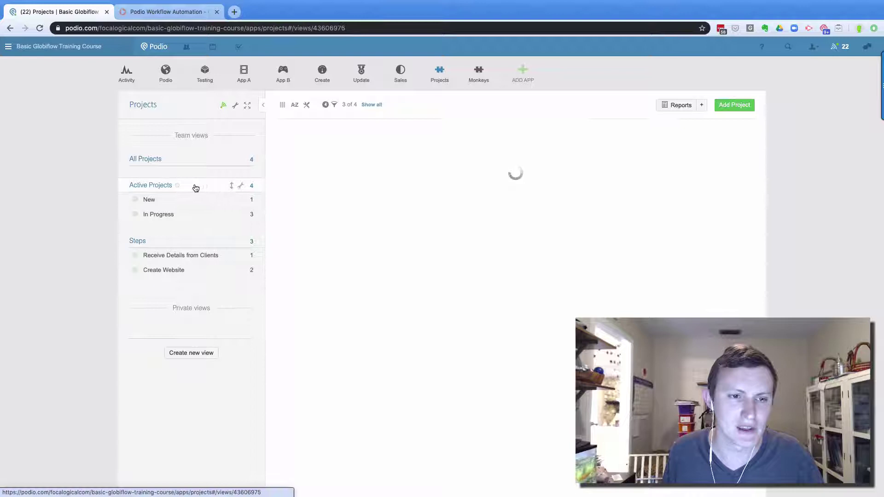
pyautogui.click(240, 186)
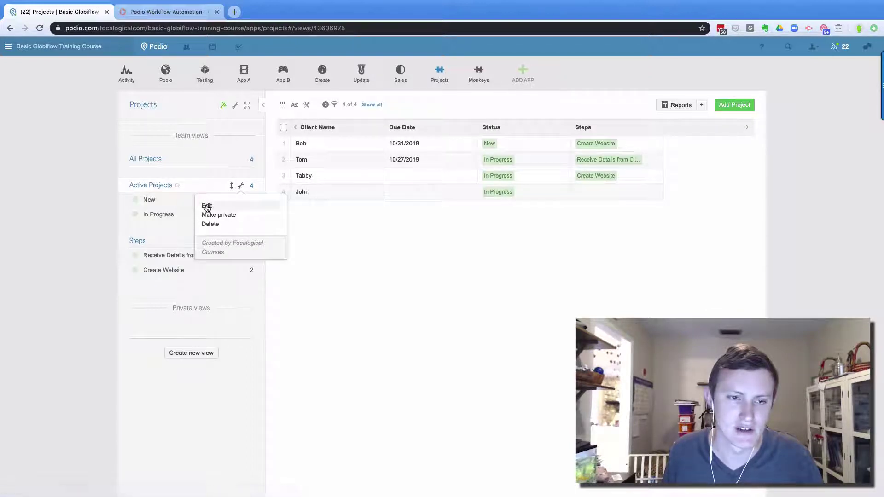
pyautogui.click(339, 238)
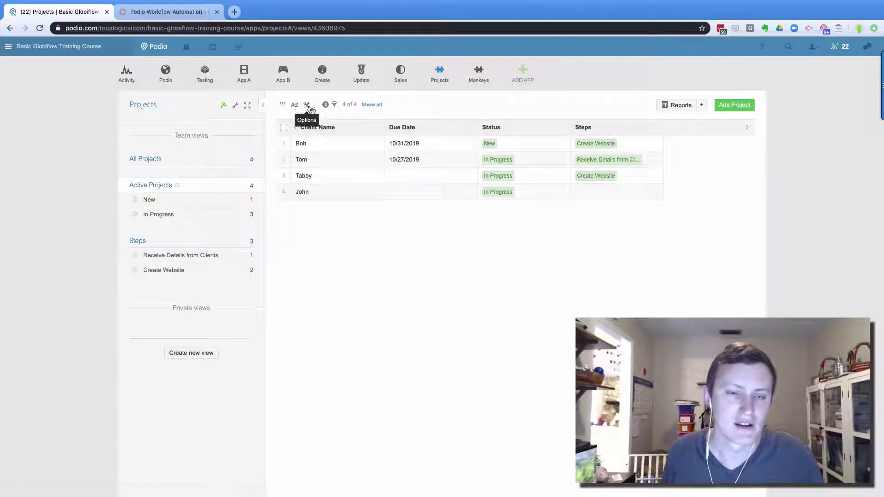
pyautogui.click(243, 186)
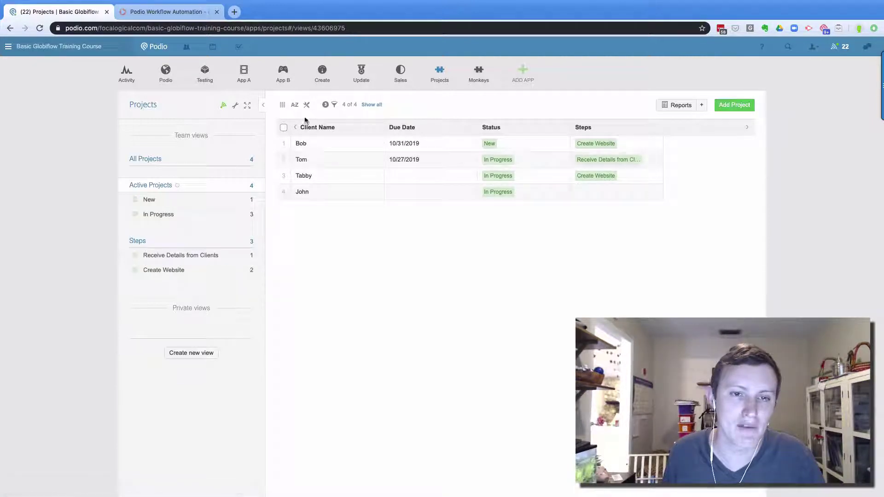
pyautogui.click(295, 105)
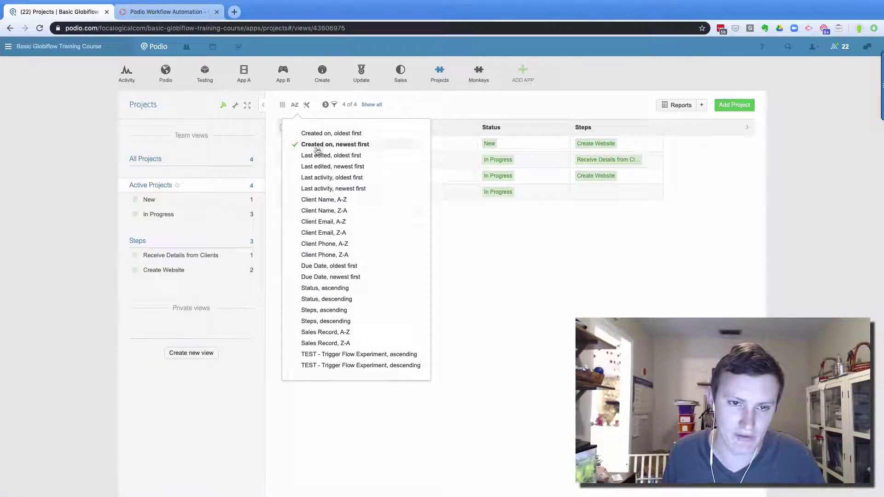
pyautogui.click(334, 138)
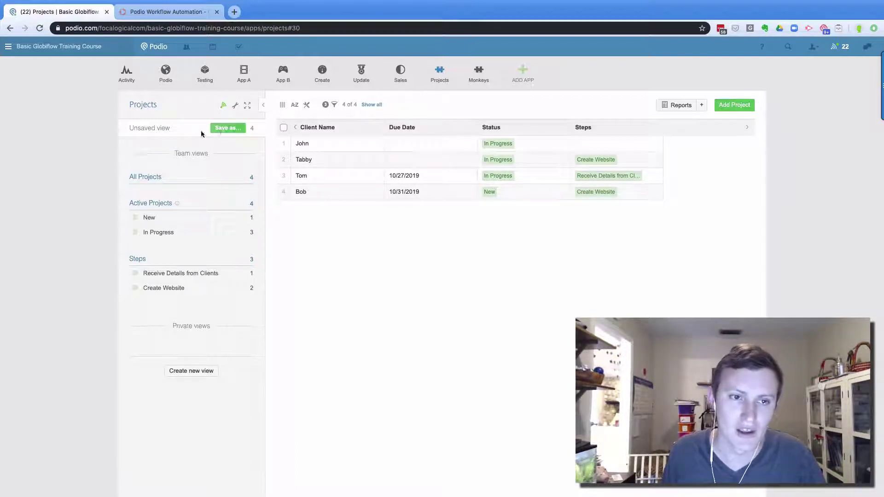
# Sort the Active Projects view by creation date, oldest first, and save the view.
pyautogui.click(231, 133)
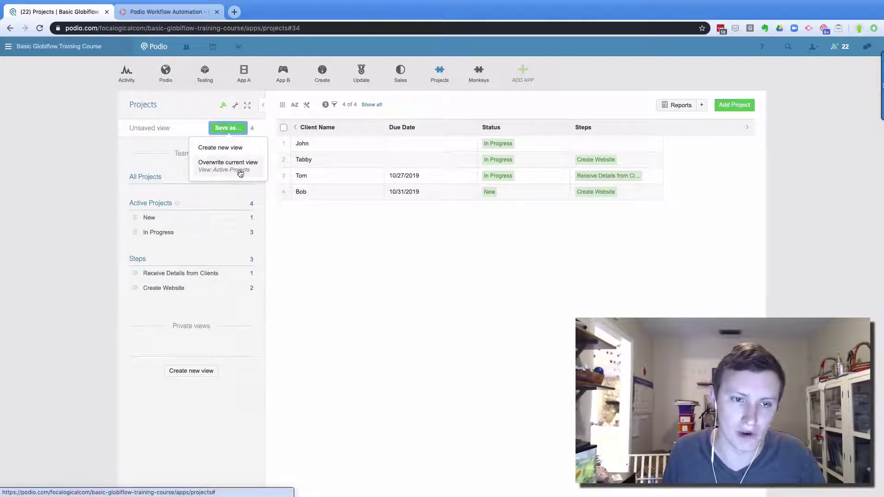
pyautogui.click(186, 208)
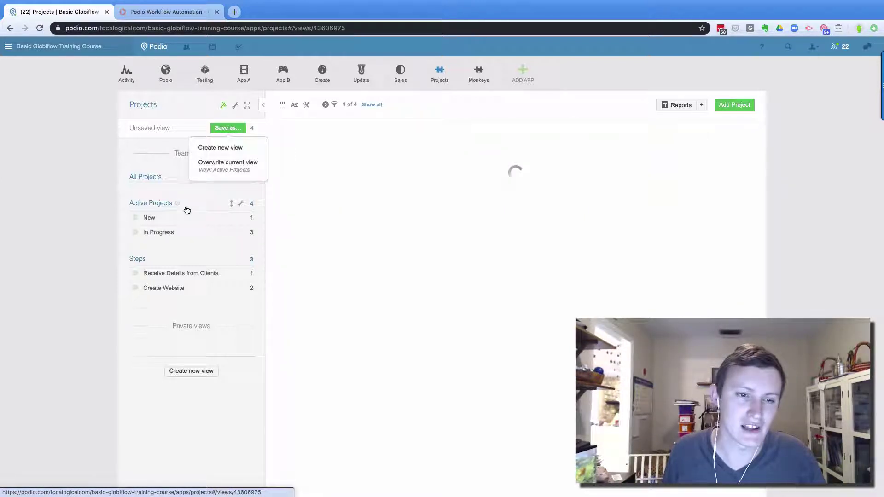
pyautogui.click(221, 196)
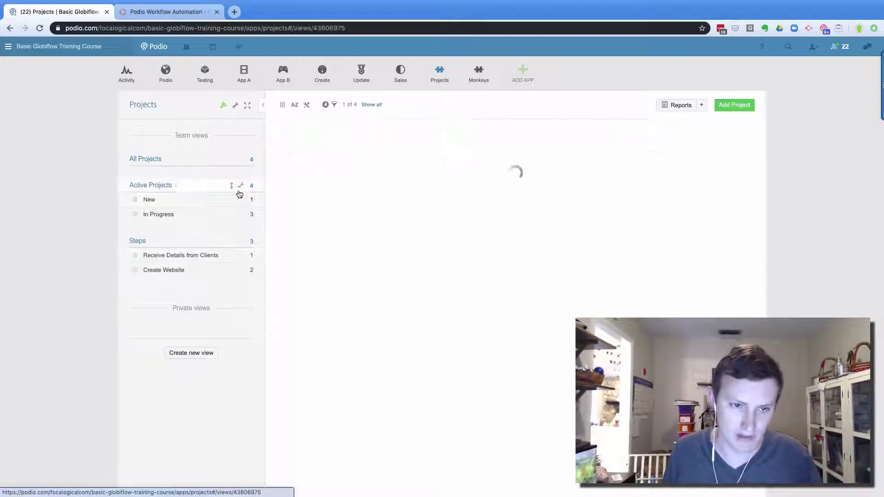
pyautogui.click(240, 186)
pyautogui.click(235, 203)
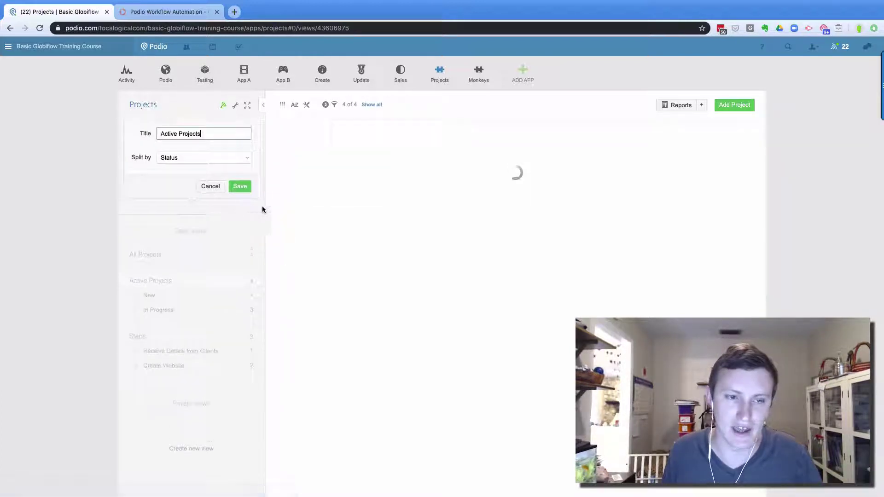
pyautogui.click(295, 105)
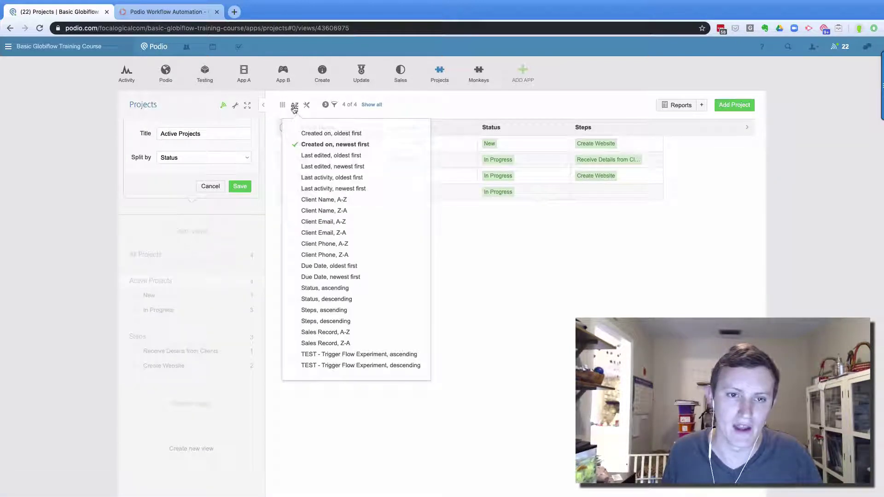
pyautogui.click(317, 134)
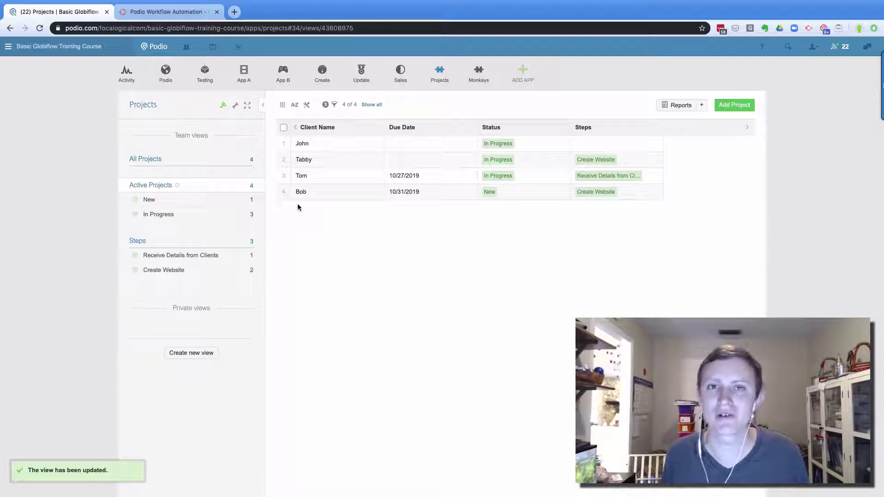
pyautogui.moveTo(168, 182)
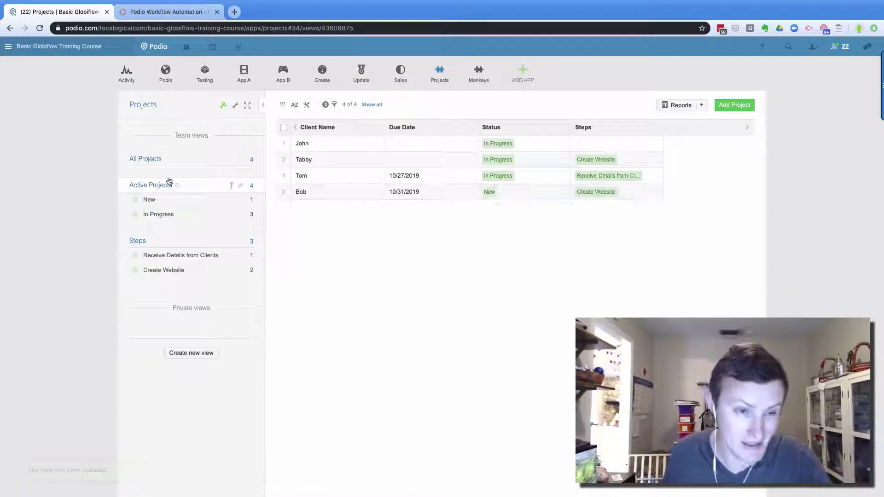
pyautogui.click(239, 187)
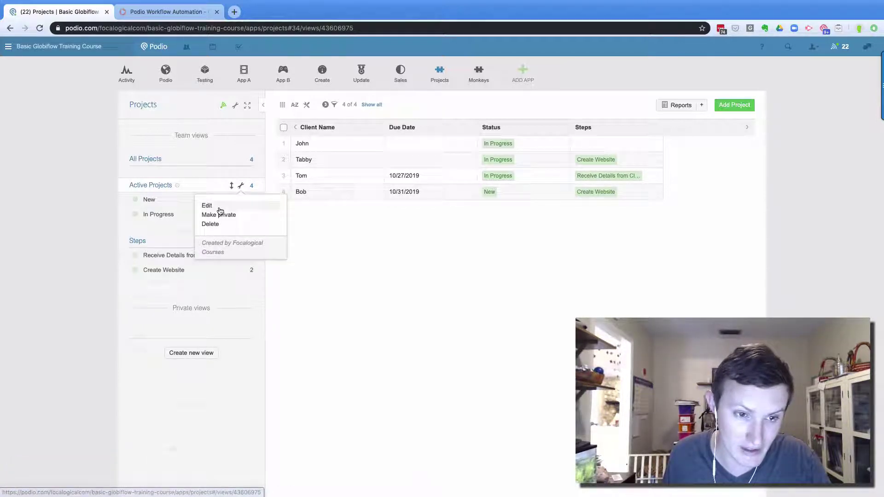
pyautogui.click(219, 203)
pyautogui.click(240, 186)
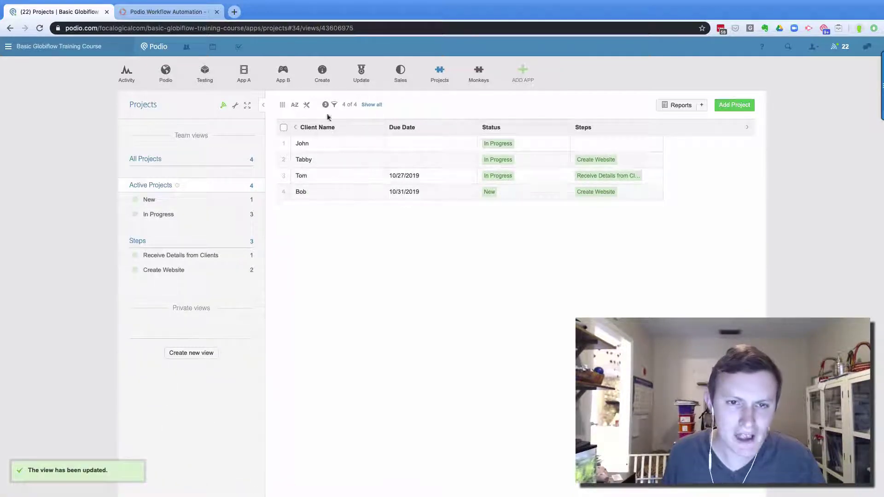
# Delete the Steps view, confirming with Yes, then open the Projects app's wrench menu.
pyautogui.click(241, 241)
pyautogui.click(227, 280)
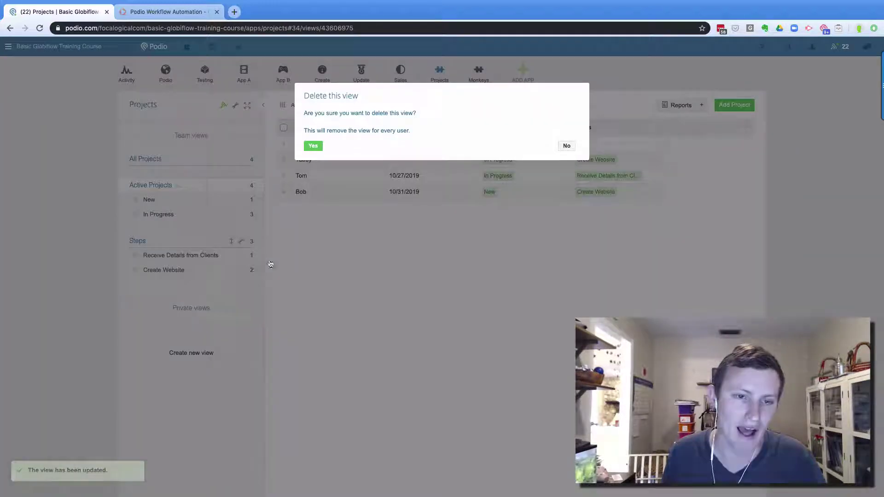
pyautogui.click(315, 146)
pyautogui.click(235, 105)
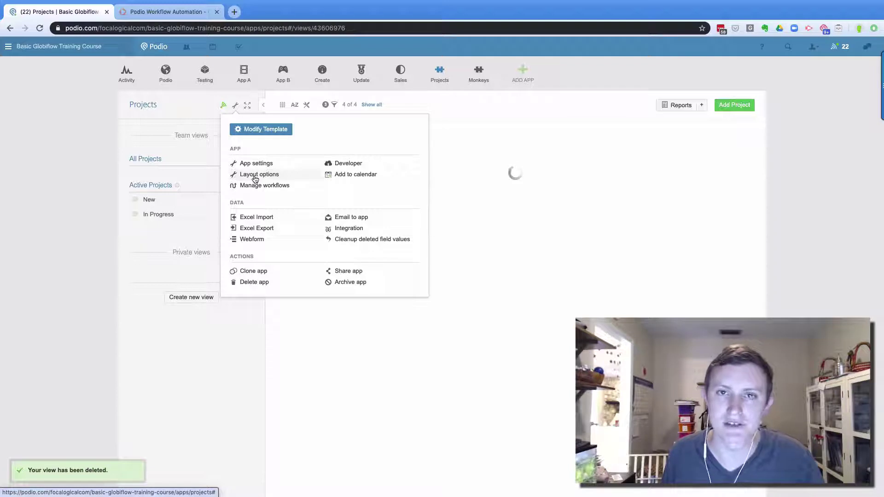
# Peek at the layout customisation settings and switch the Projects list to card layout.
pyautogui.click(255, 175)
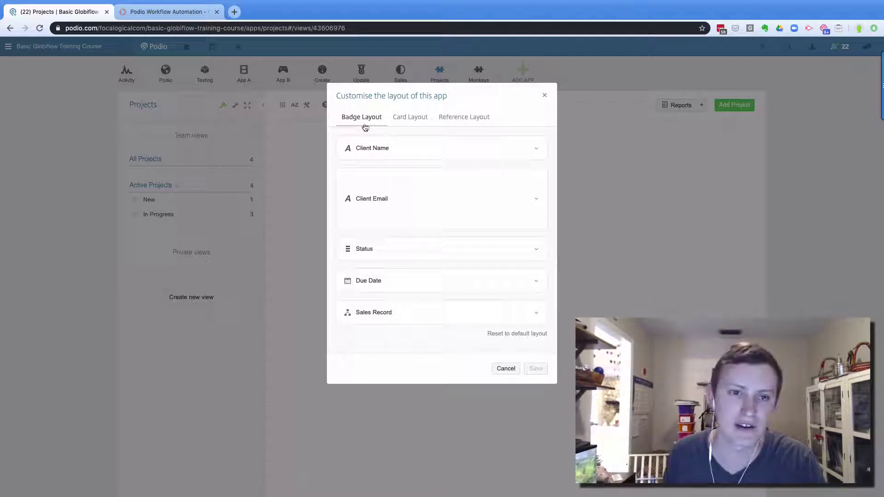
pyautogui.click(541, 99)
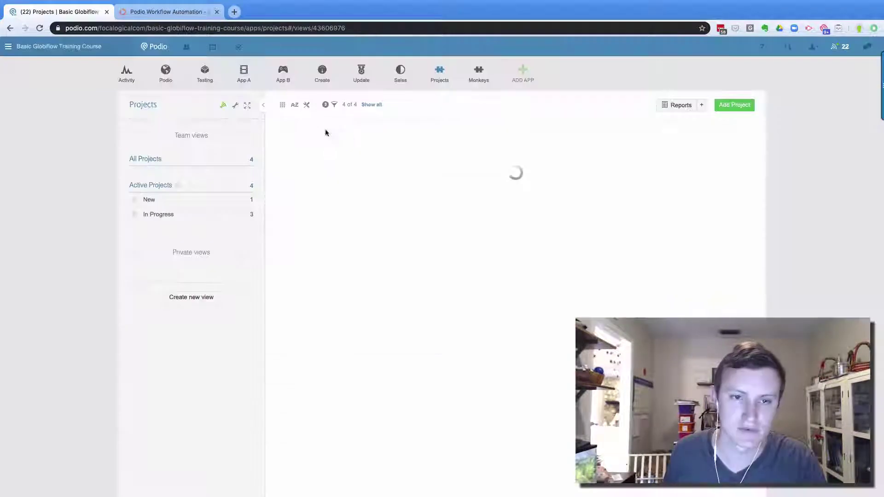
pyautogui.click(282, 104)
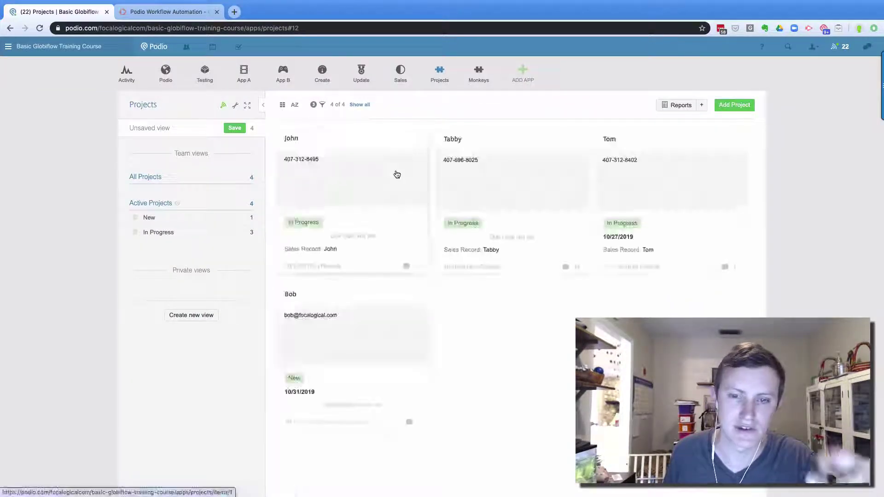
pyautogui.click(235, 105)
pyautogui.click(256, 175)
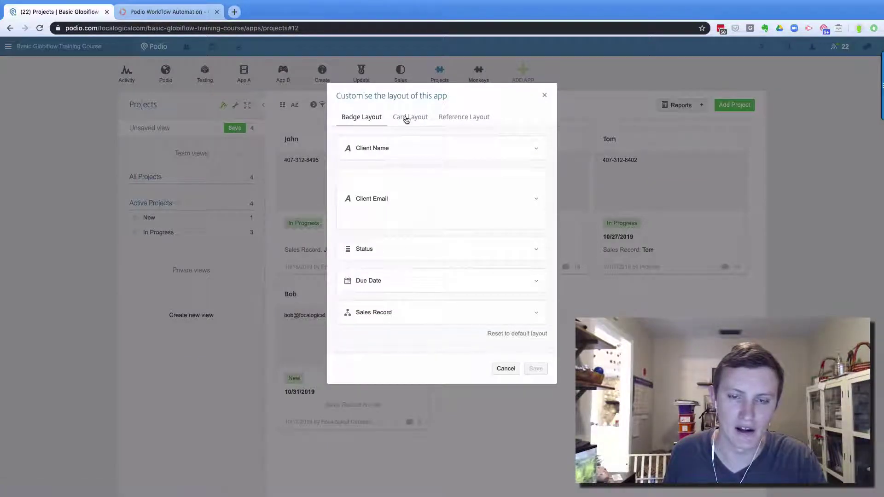
pyautogui.click(408, 118)
pyautogui.click(545, 96)
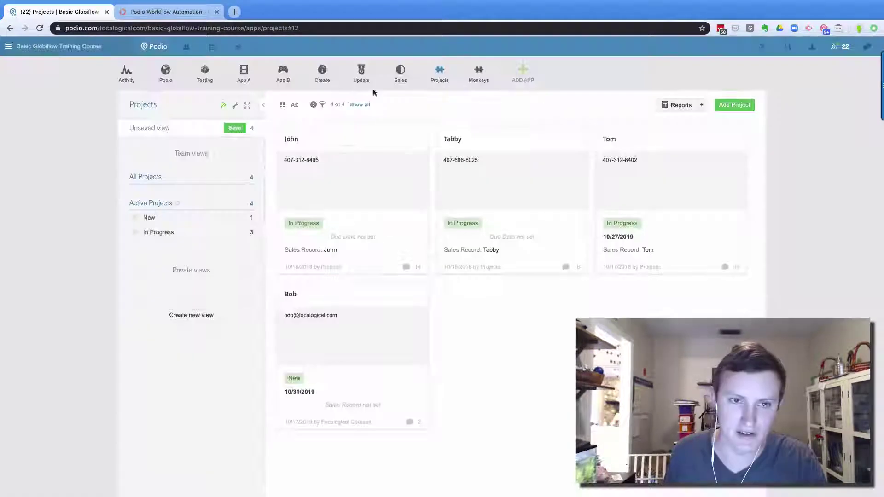
pyautogui.click(282, 105)
pyautogui.click(302, 153)
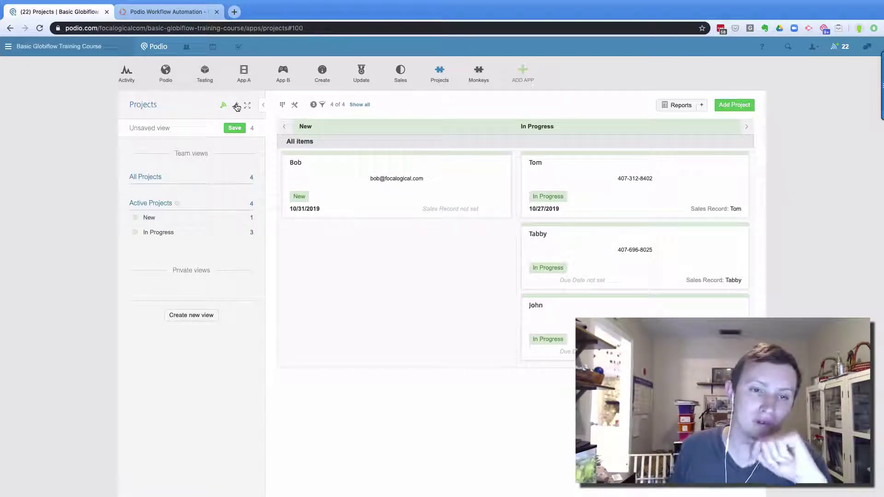
# Reopen Layout options and compare the Badge and Card layout arrangements, ending on Card.
pyautogui.click(236, 107)
pyautogui.click(258, 174)
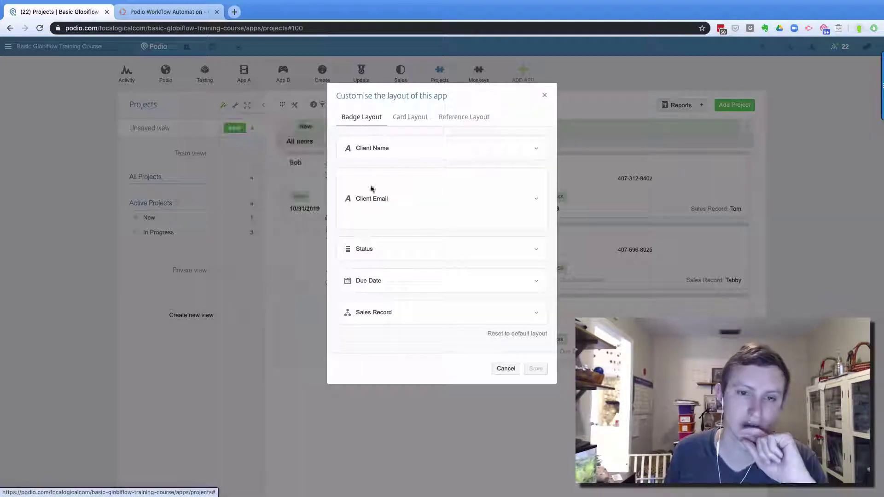
pyautogui.click(464, 117)
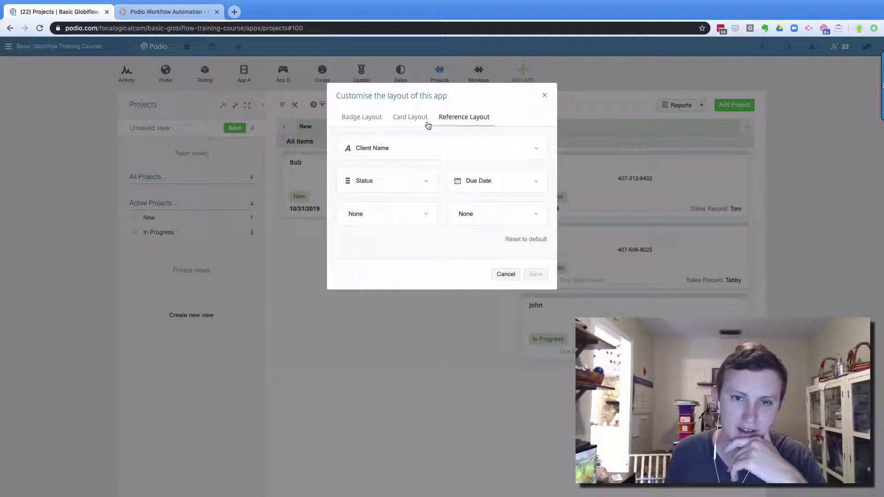
pyautogui.click(374, 119)
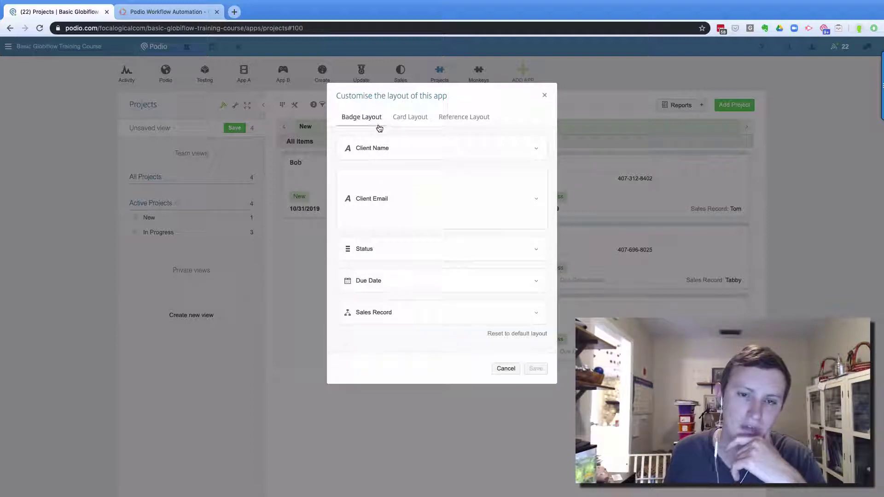
pyautogui.click(414, 119)
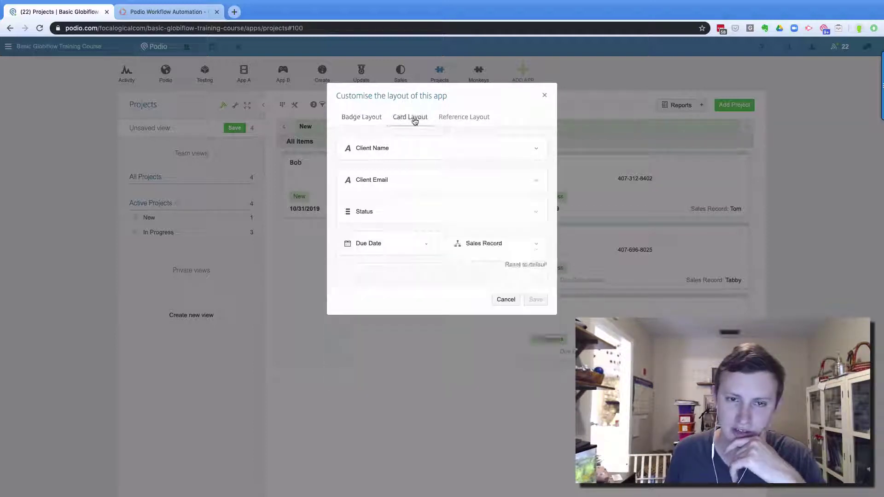
pyautogui.click(353, 122)
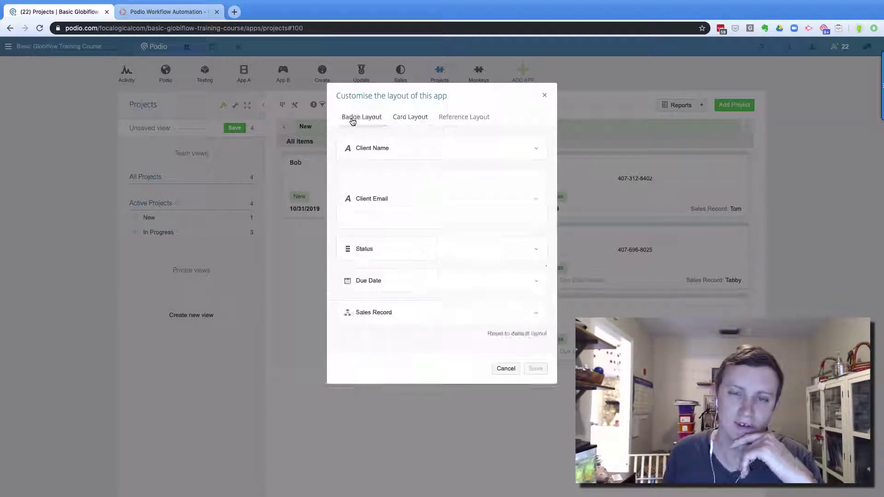
pyautogui.click(399, 119)
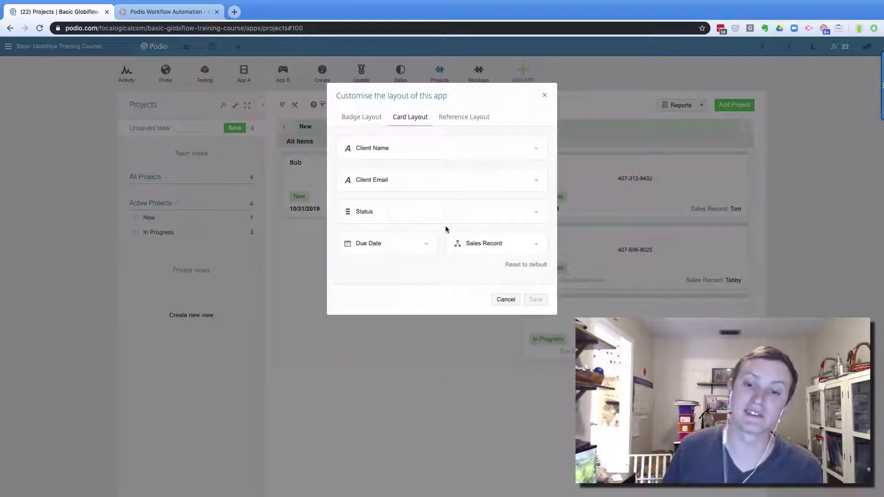
# Fill the Projects reference layout slots with Steps, Due Date and Last edited by, then save.
pyautogui.click(446, 119)
pyautogui.click(389, 154)
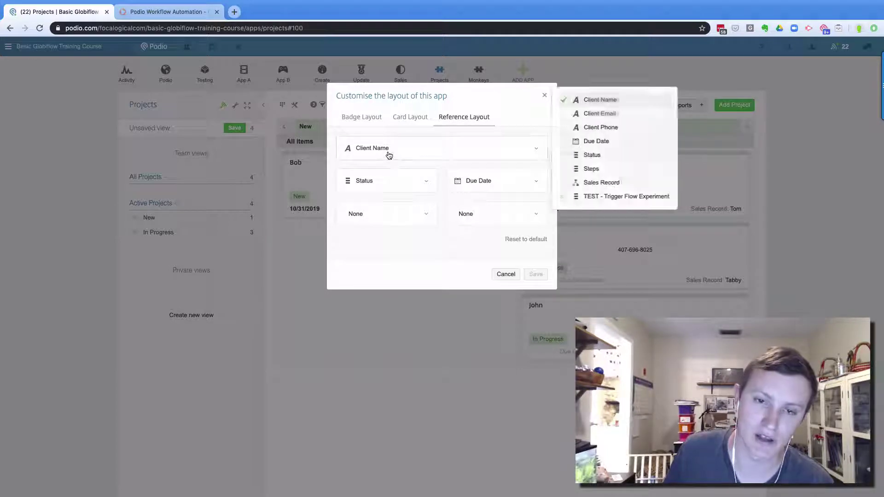
pyautogui.click(374, 182)
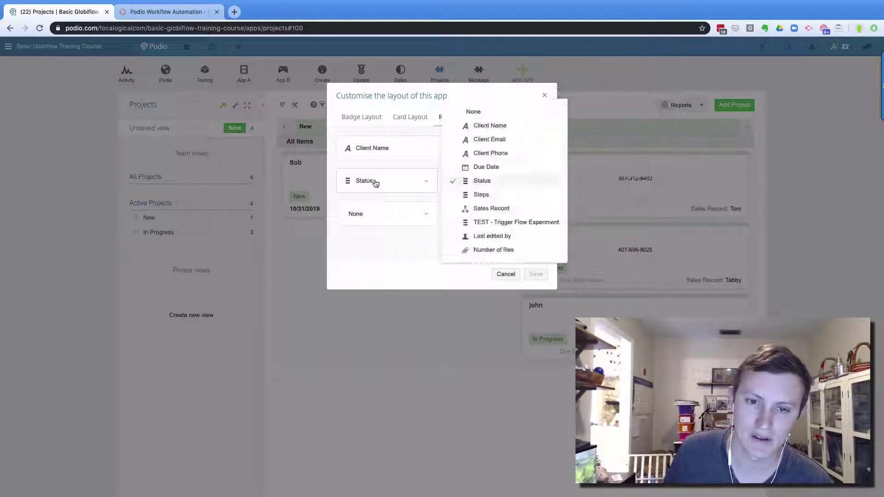
pyautogui.click(365, 259)
pyautogui.click(497, 180)
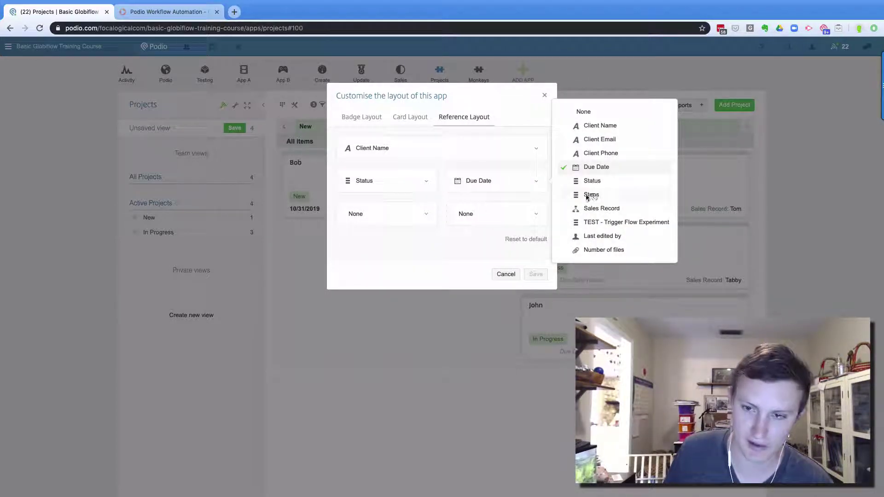
pyautogui.click(395, 220)
pyautogui.click(388, 217)
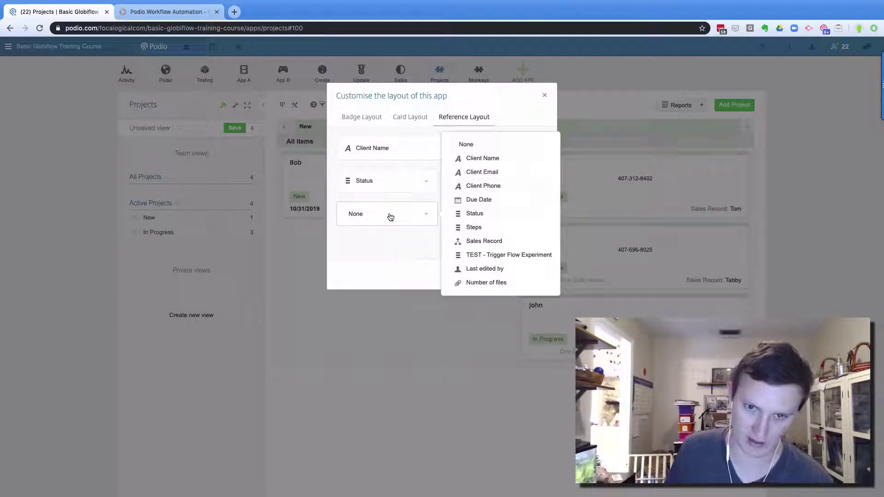
pyautogui.click(477, 201)
pyautogui.click(488, 217)
pyautogui.click(589, 269)
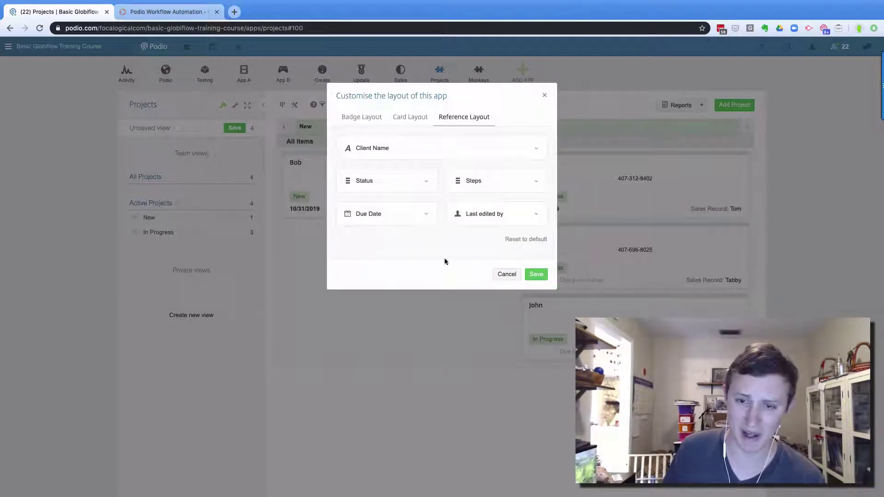
pyautogui.click(536, 274)
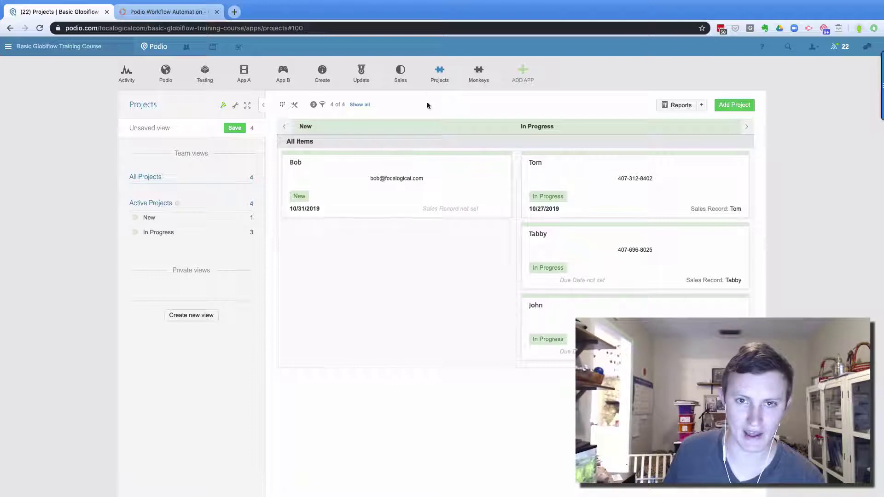
# In the Sales app, open a client's sale and its linked project, then return to the sales cards.
pyautogui.click(400, 73)
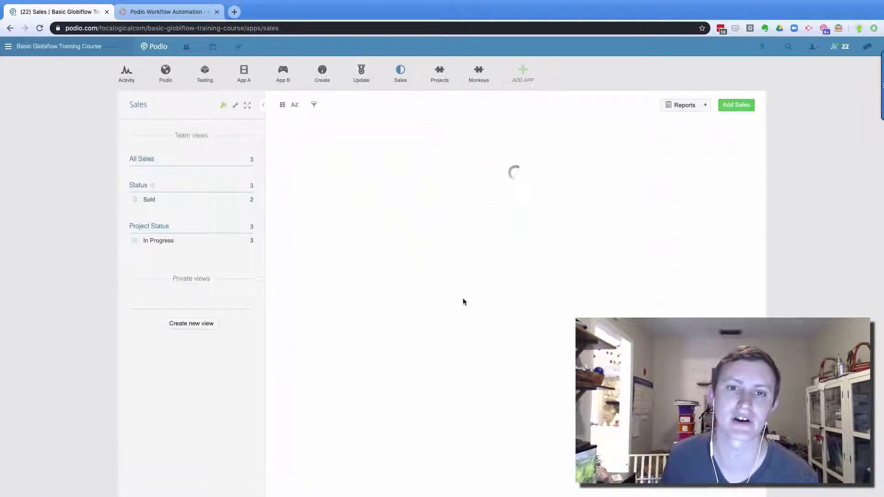
pyautogui.click(546, 223)
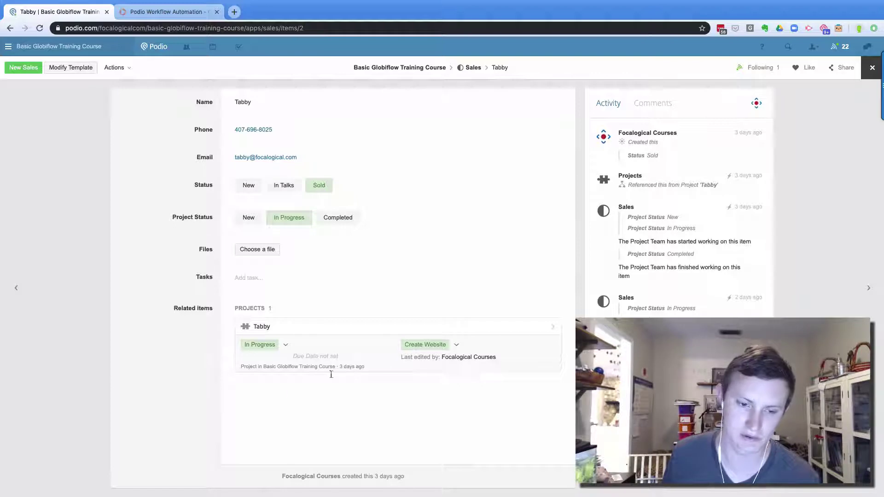
pyautogui.click(368, 368)
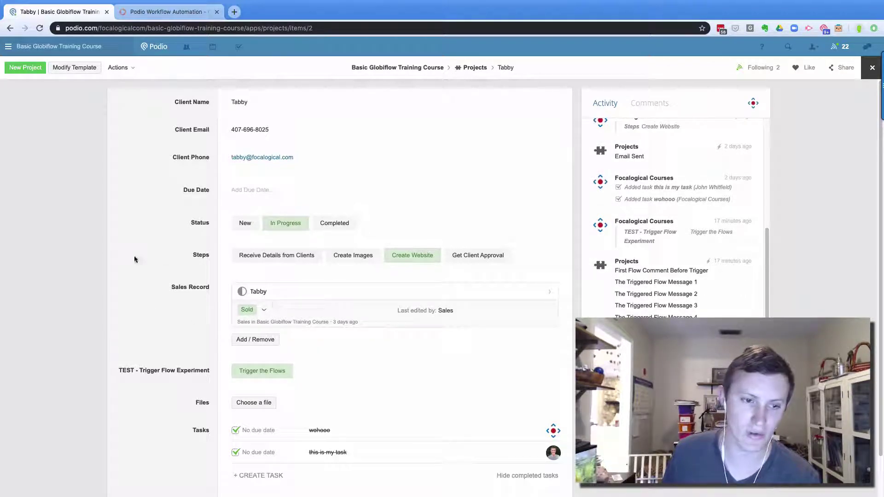
pyautogui.click(72, 250)
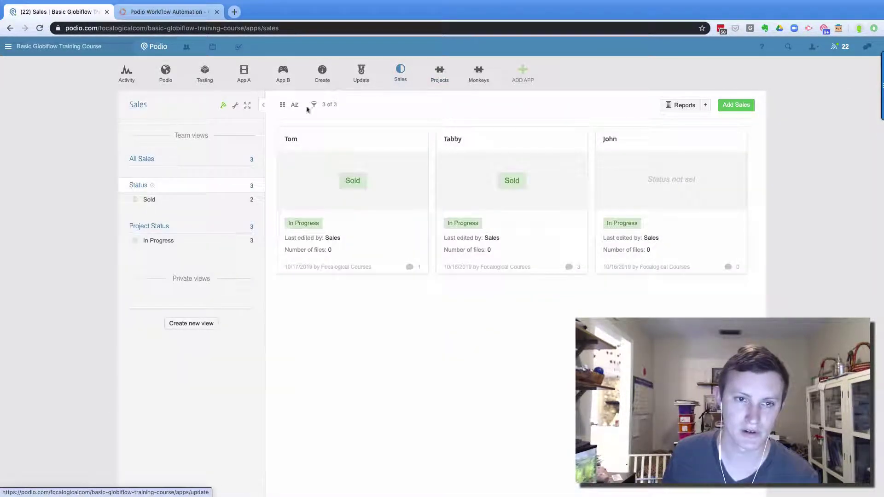
# Open the Sales reference layout editor and review the Name, Status and Last edited by slots.
pyautogui.click(235, 105)
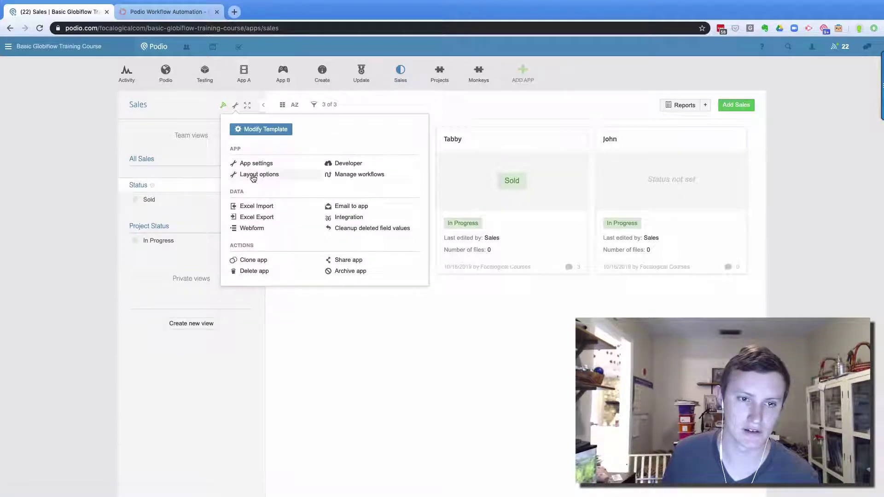
pyautogui.click(252, 175)
pyautogui.click(453, 121)
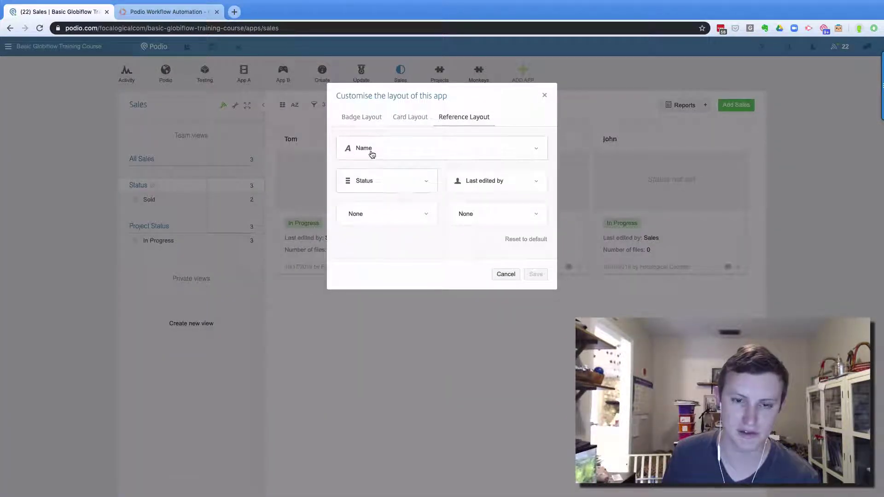
pyautogui.click(372, 153)
pyautogui.click(414, 187)
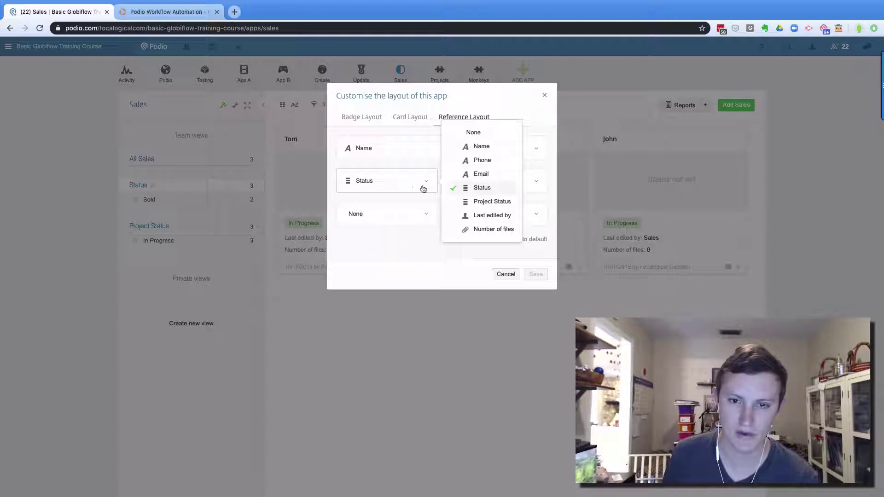
pyautogui.click(490, 187)
pyautogui.click(492, 186)
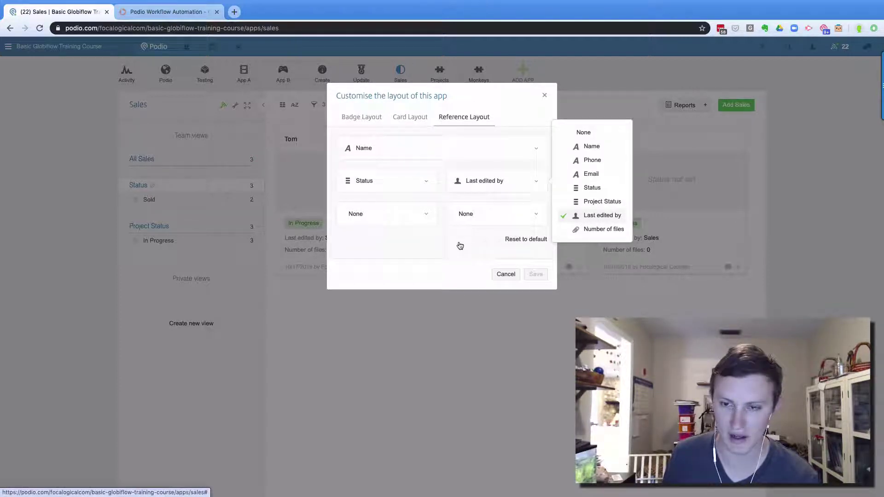
# Put Phone and Email in the lower slots, save the layout, and return to Projects.
pyautogui.click(457, 214)
pyautogui.click(473, 193)
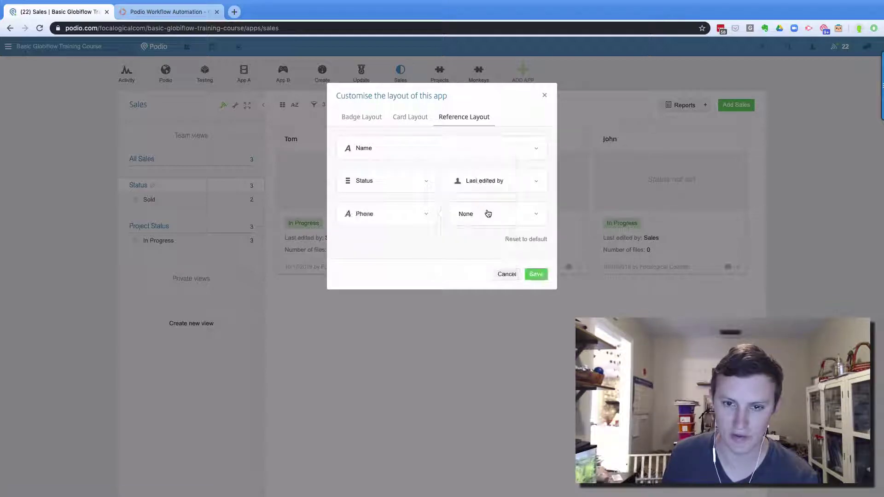
pyautogui.click(530, 214)
pyautogui.click(594, 206)
pyautogui.click(538, 274)
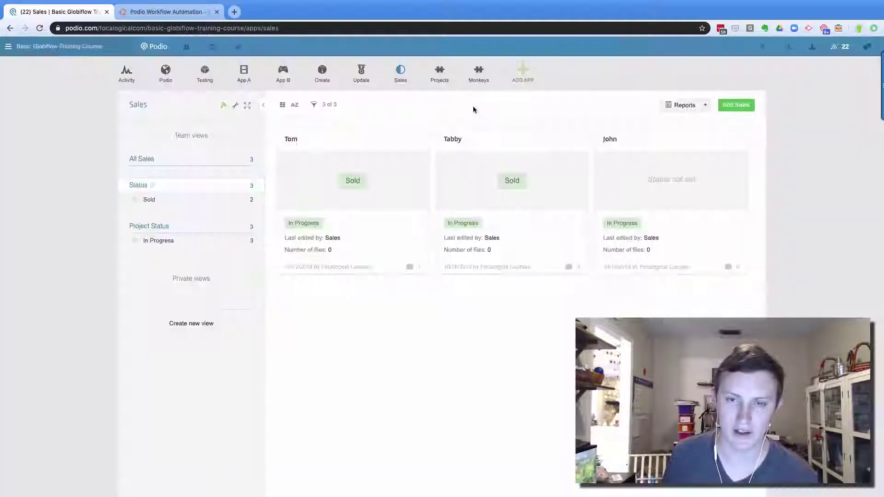
pyautogui.click(440, 73)
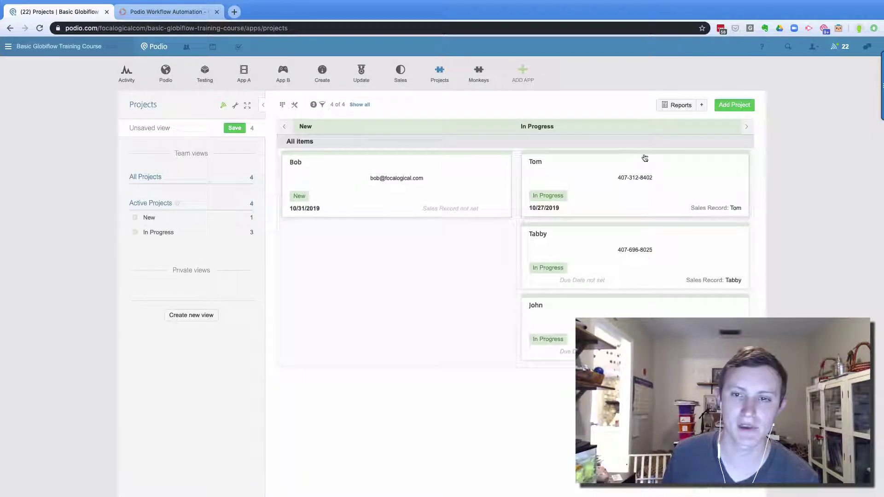
# Open a client's project item to check its Sales Record shows phone and e-mail, then close it.
pyautogui.click(594, 265)
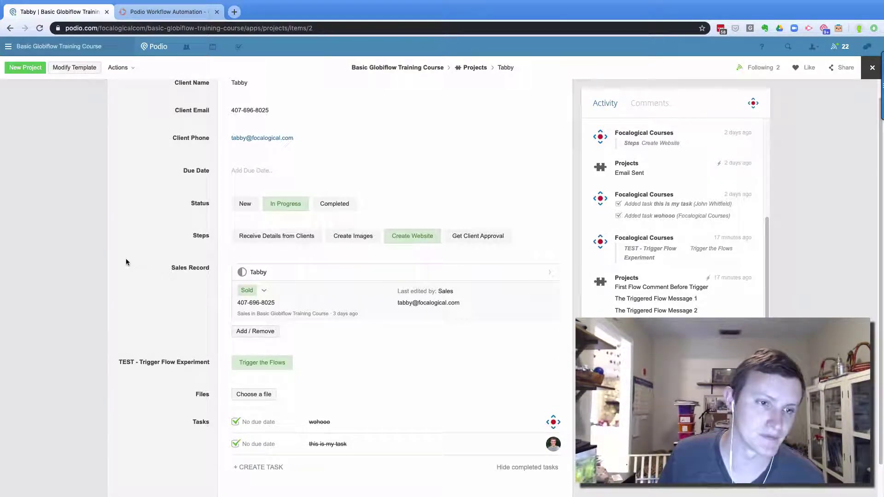
pyautogui.click(71, 248)
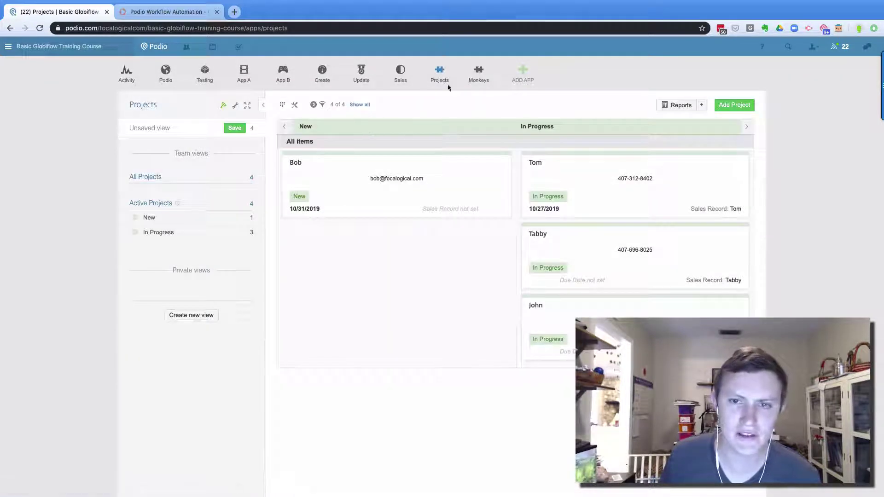
# Show the Active Projects table with Due Date, Status and Steps columns, leaving settings unchanged.
pyautogui.click(193, 209)
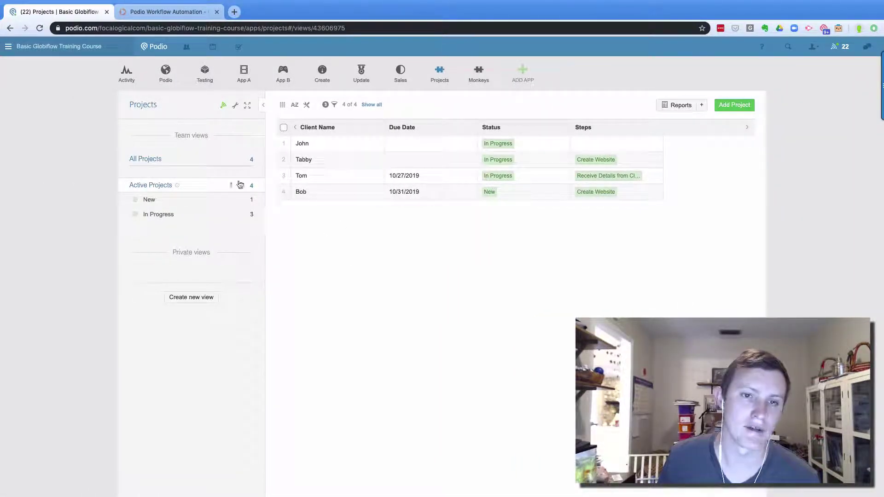
pyautogui.click(235, 107)
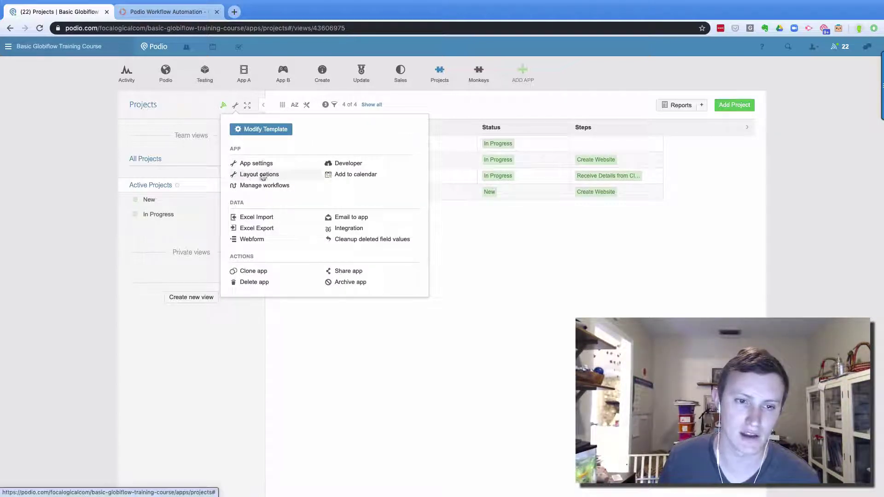
pyautogui.click(463, 102)
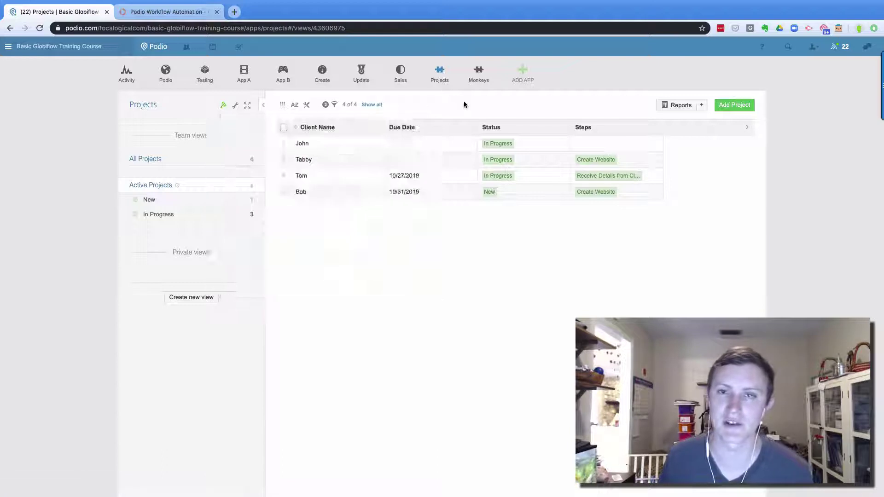